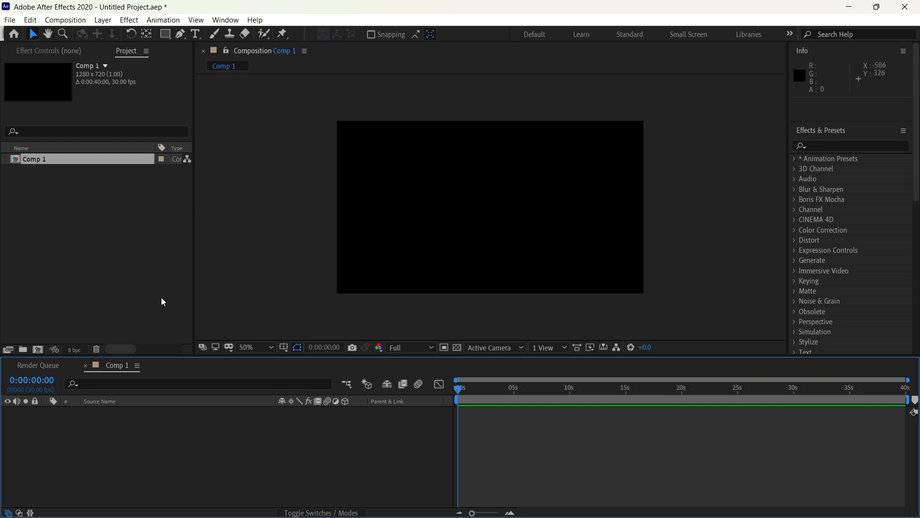
Step: Create a black full-frame solid layer in Comp 1
{"action": "key", "text": "ctrl+y"}
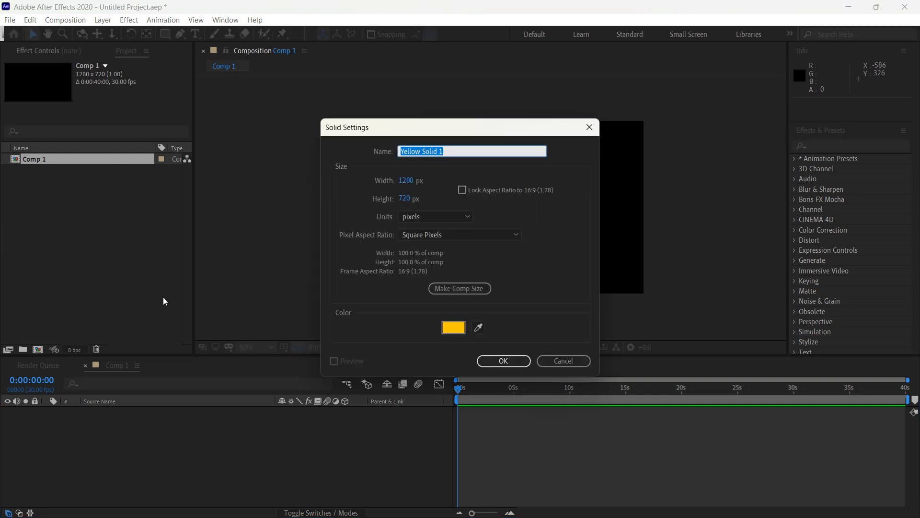
{"action": "left_click", "coordinate": [442, 331]}
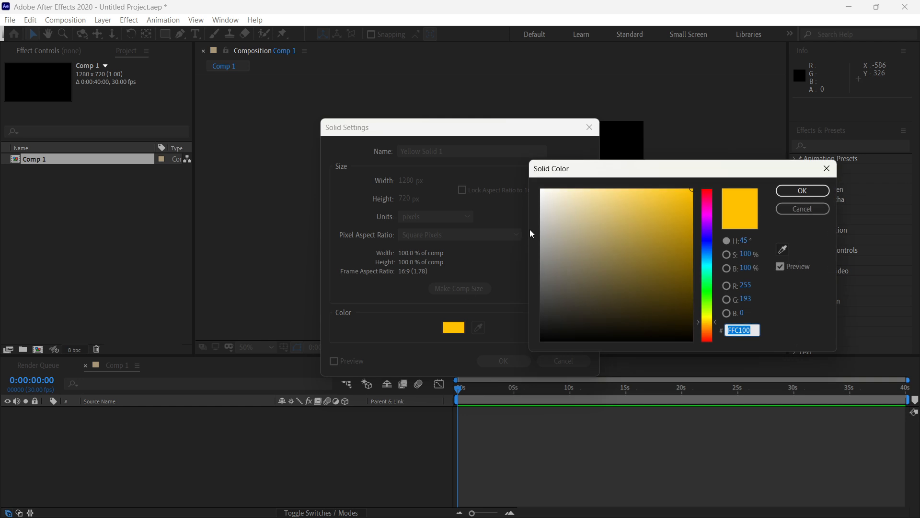
{"action": "left_click_drag", "start_coordinate": [558, 324], "coordinate": [541, 340]}
{"action": "left_click", "coordinate": [802, 190]}
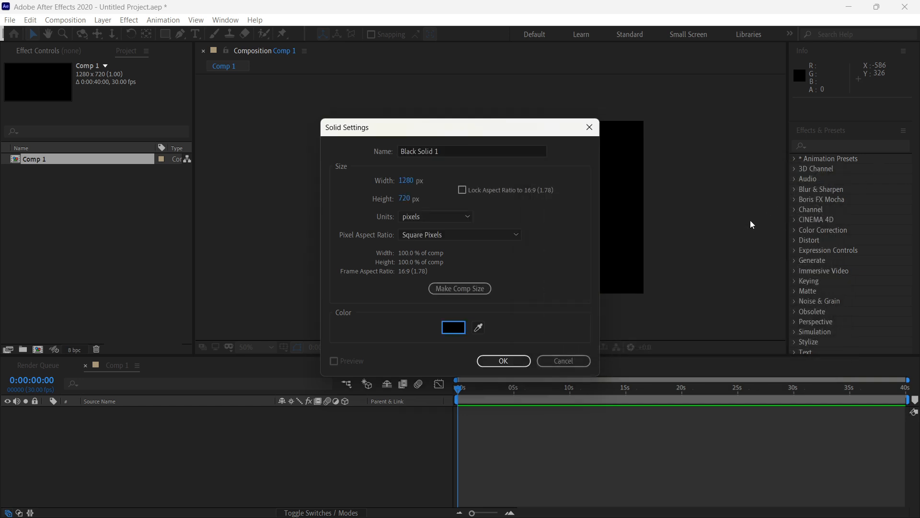
{"action": "left_click", "coordinate": [502, 363]}
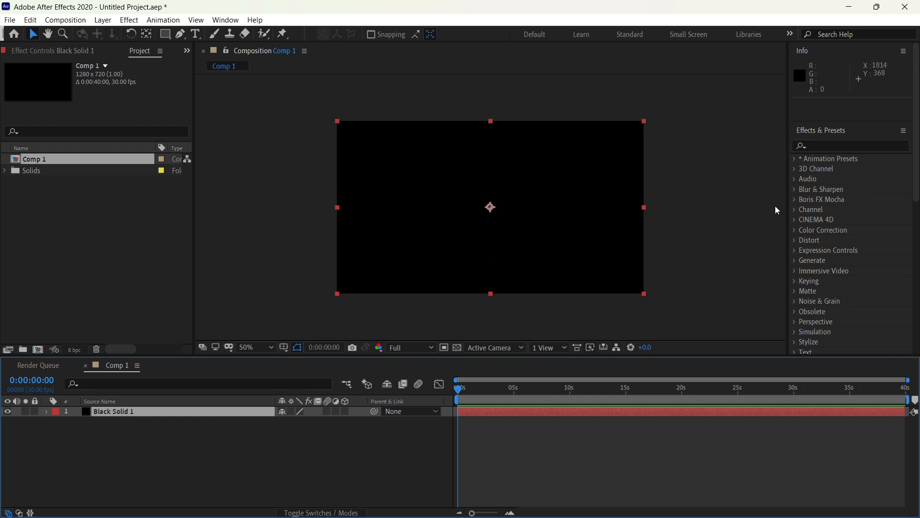
Step: Apply the Apparition background animation preset to the black solid
{"action": "left_click", "coordinate": [795, 161]}
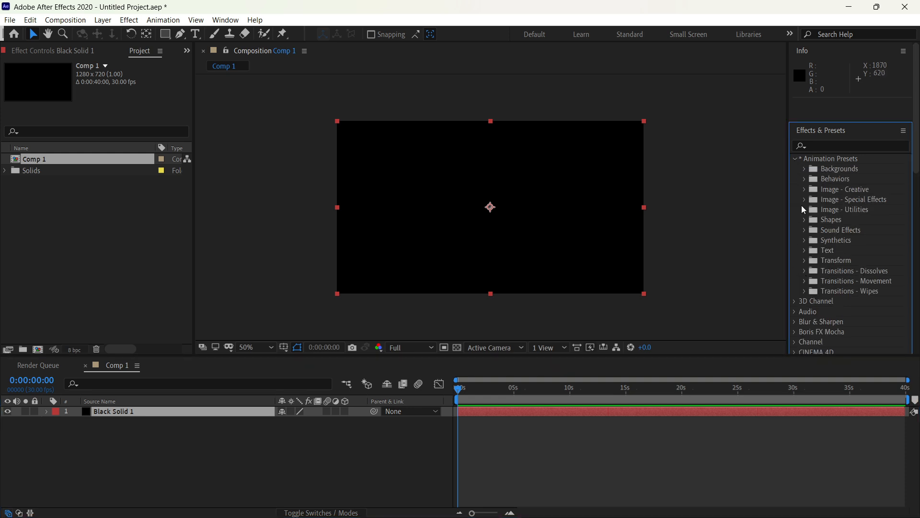
{"action": "left_click", "coordinate": [805, 169]}
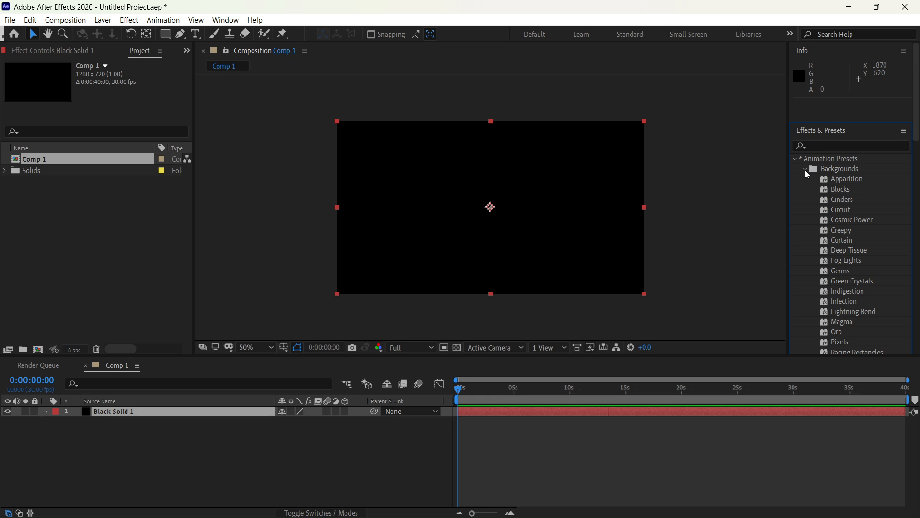
{"action": "left_click", "coordinate": [858, 181]}
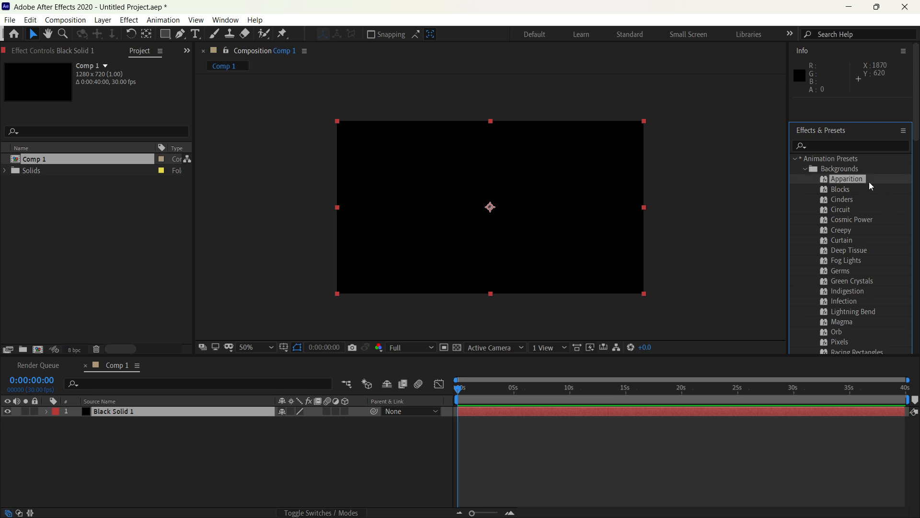
{"action": "left_click_drag", "start_coordinate": [872, 180], "coordinate": [531, 224]}
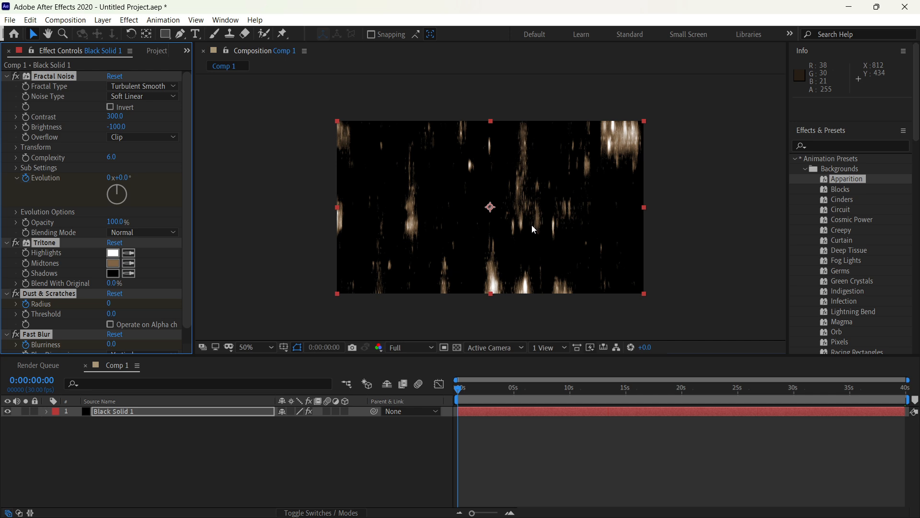
Step: Preview the Apparition animation and reveal the black solid's keyframed properties in the timeline
{"action": "key", "text": "space"}
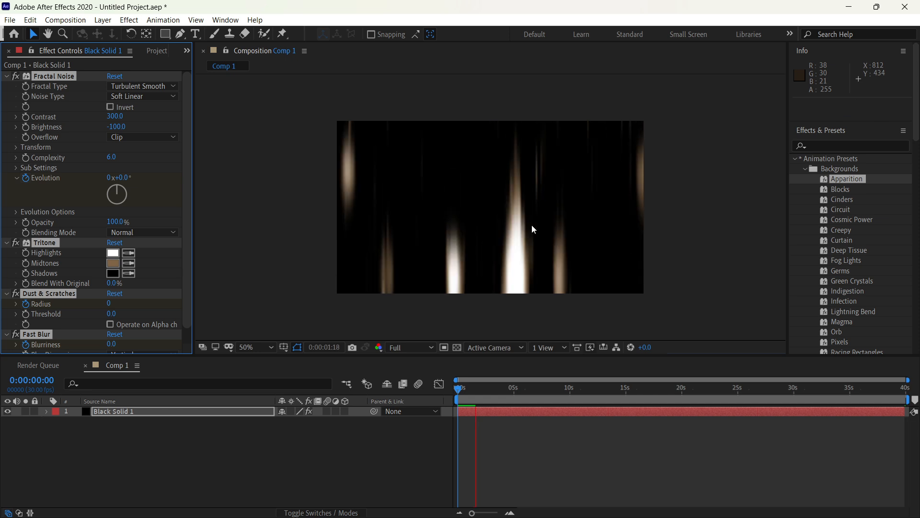
{"action": "key", "text": "space"}
{"action": "key", "text": "u"}
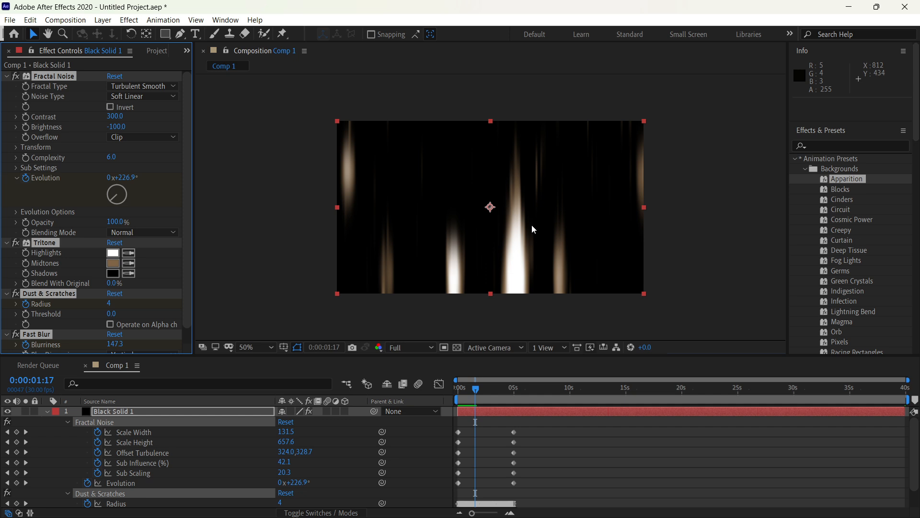
{"action": "key", "text": "space"}
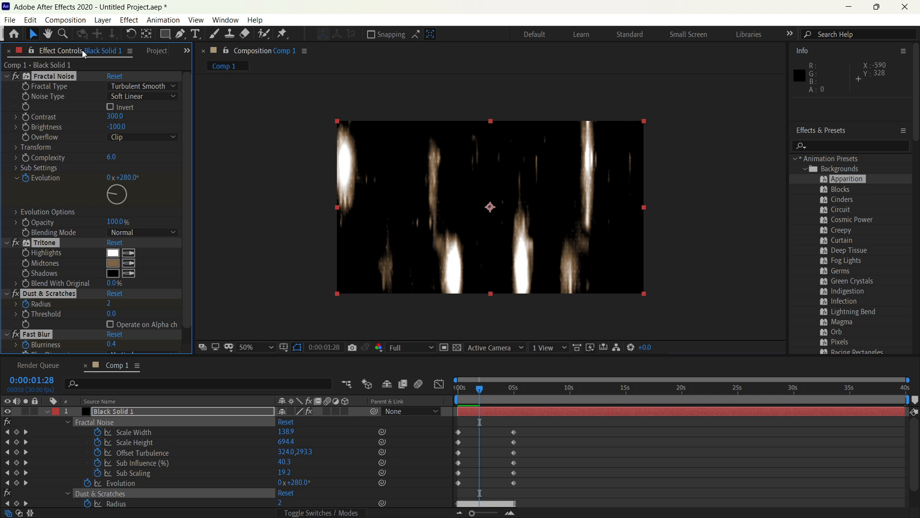
Step: Close the black solid's Effect Controls and display them again
{"action": "left_click", "coordinate": [130, 51]}
{"action": "left_click", "coordinate": [158, 54]}
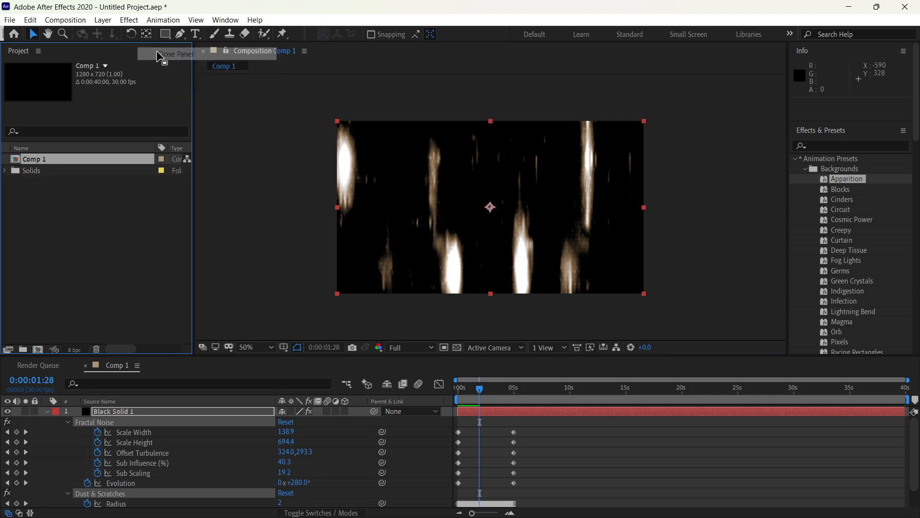
{"action": "left_click", "coordinate": [225, 19]}
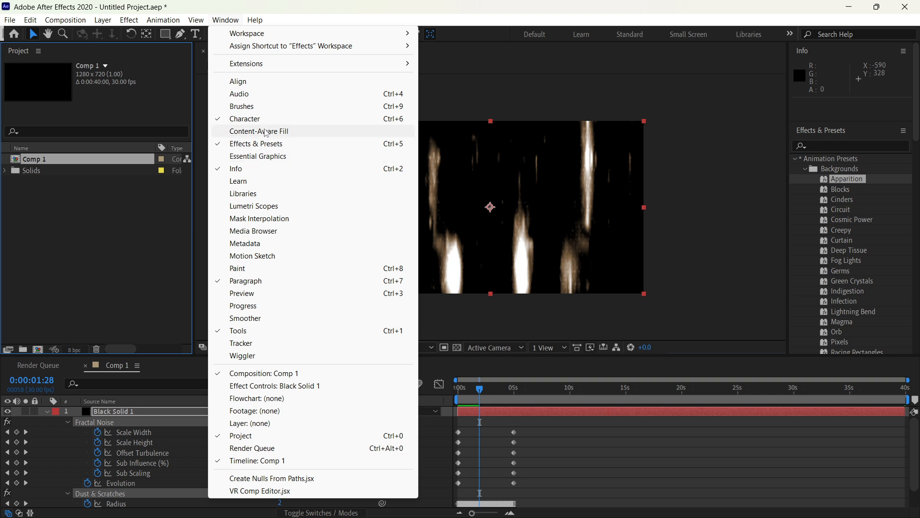
{"action": "left_click", "coordinate": [288, 386]}
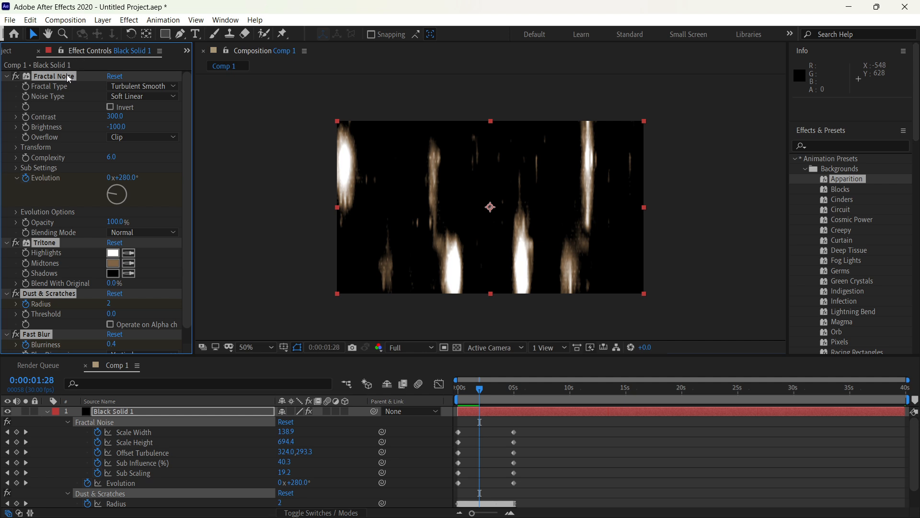
Step: Look through the effects on the black solid and set the Fractal Noise contrast to 364
{"action": "right_click", "coordinate": [73, 253]}
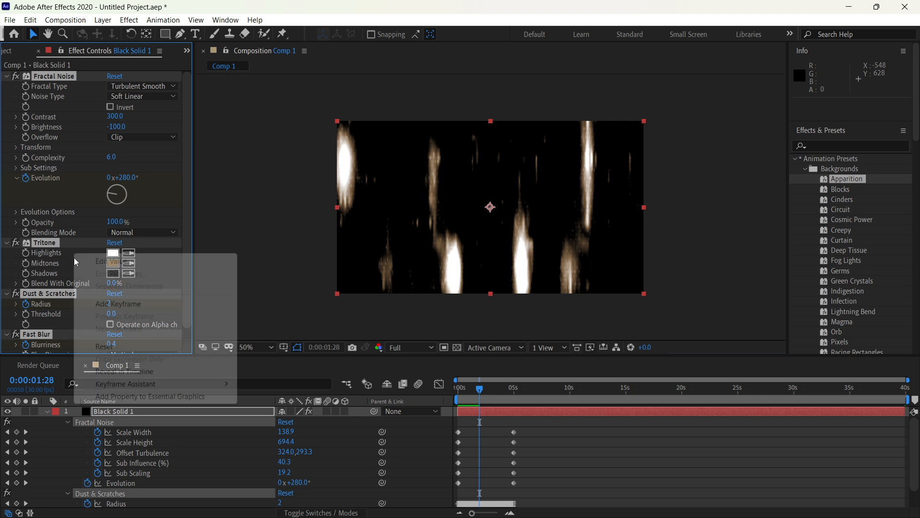
{"action": "left_click", "coordinate": [82, 286]}
{"action": "scroll", "coordinate": [84, 291], "scroll_direction": "down", "scroll_amount": 1}
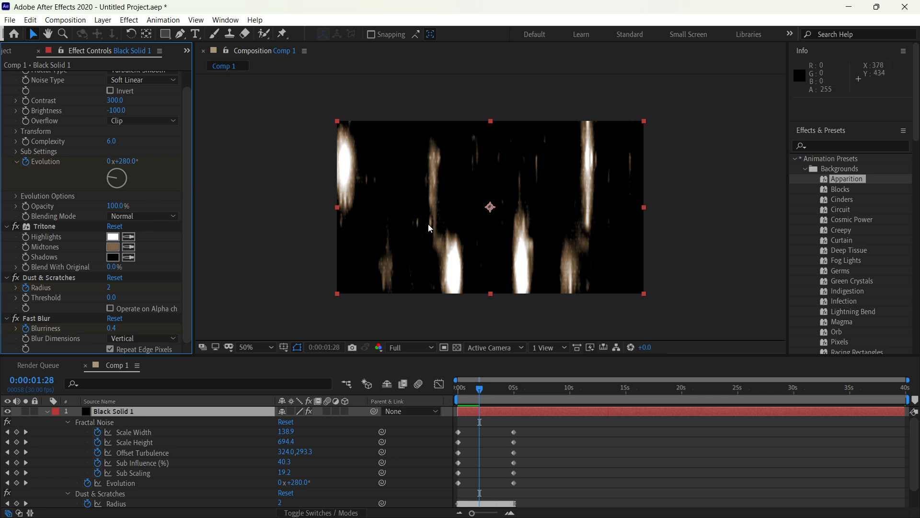
{"action": "scroll", "coordinate": [168, 208], "scroll_direction": "up", "scroll_amount": 1}
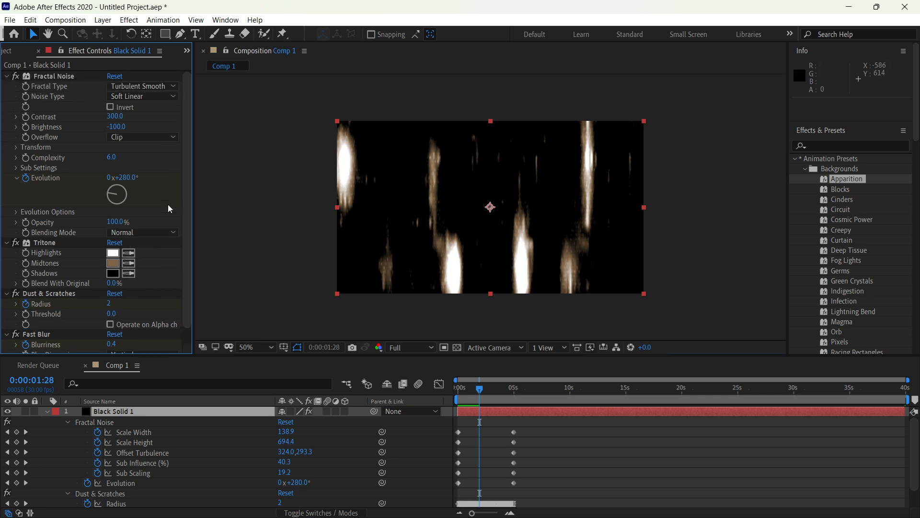
{"action": "left_click_drag", "start_coordinate": [115, 116], "coordinate": [147, 130]}
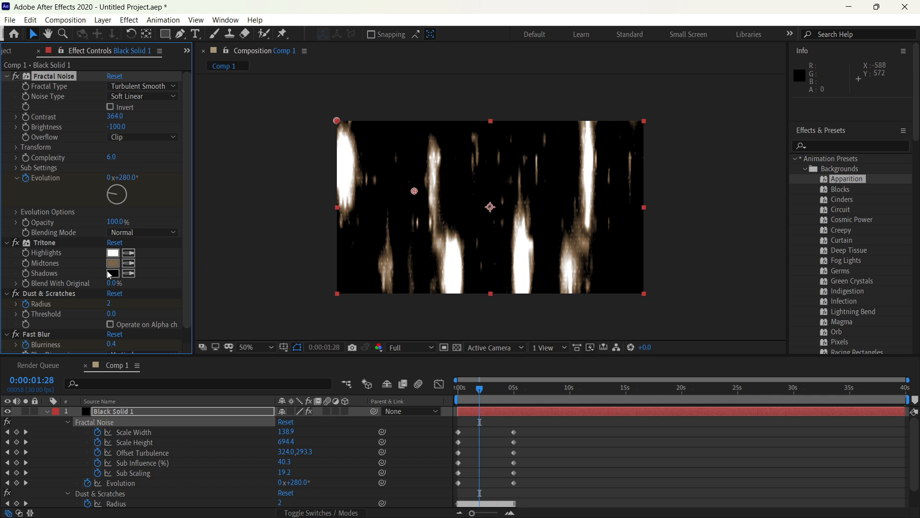
Step: Recolor the Tritone effect with red highlights, orange (FF8600) midtones and dark blue shadows
{"action": "left_click", "coordinate": [64, 244]}
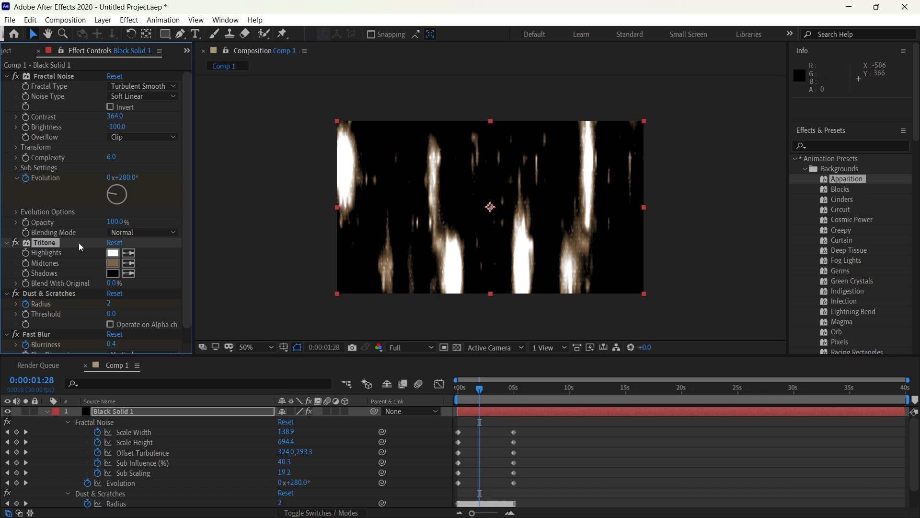
{"action": "left_click", "coordinate": [113, 253]}
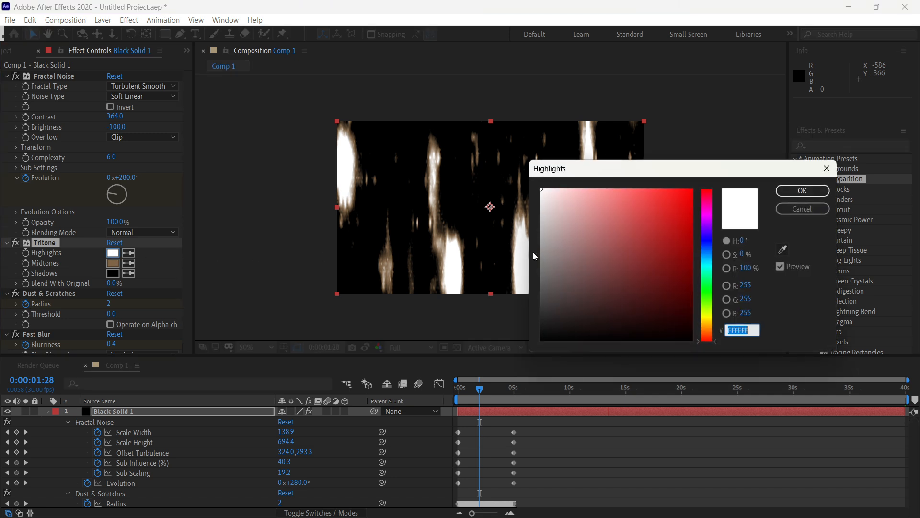
{"action": "left_click", "coordinate": [640, 229]}
{"action": "left_click", "coordinate": [802, 190]}
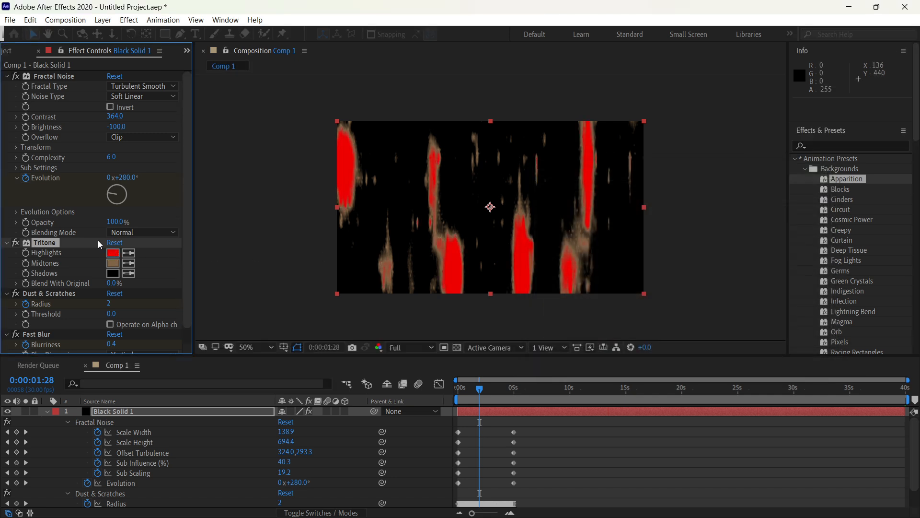
{"action": "left_click", "coordinate": [112, 263]}
{"action": "left_click", "coordinate": [690, 190]}
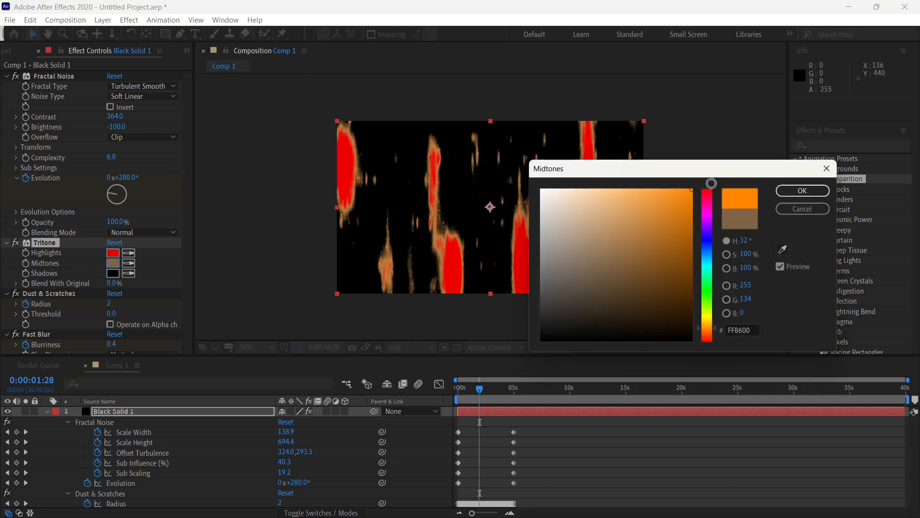
{"action": "left_click", "coordinate": [802, 190]}
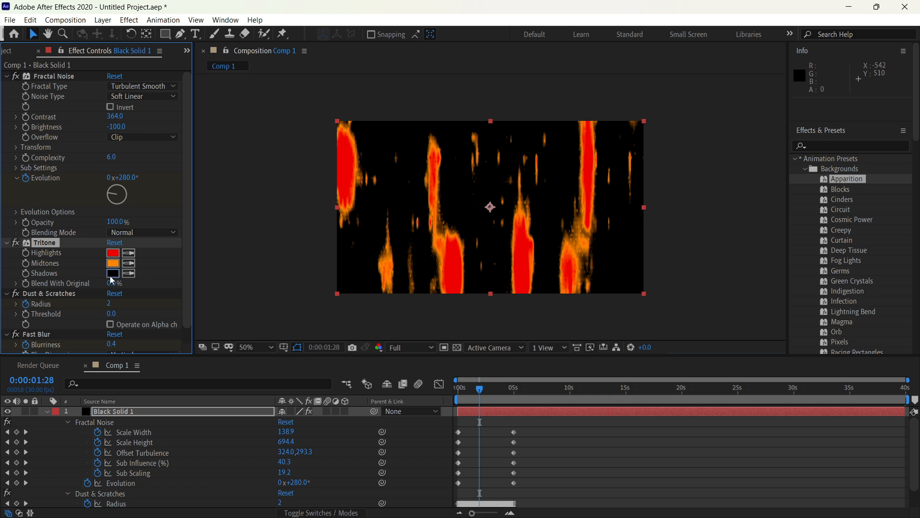
{"action": "left_click", "coordinate": [110, 277]}
{"action": "left_click", "coordinate": [709, 237]}
{"action": "left_click", "coordinate": [673, 264]}
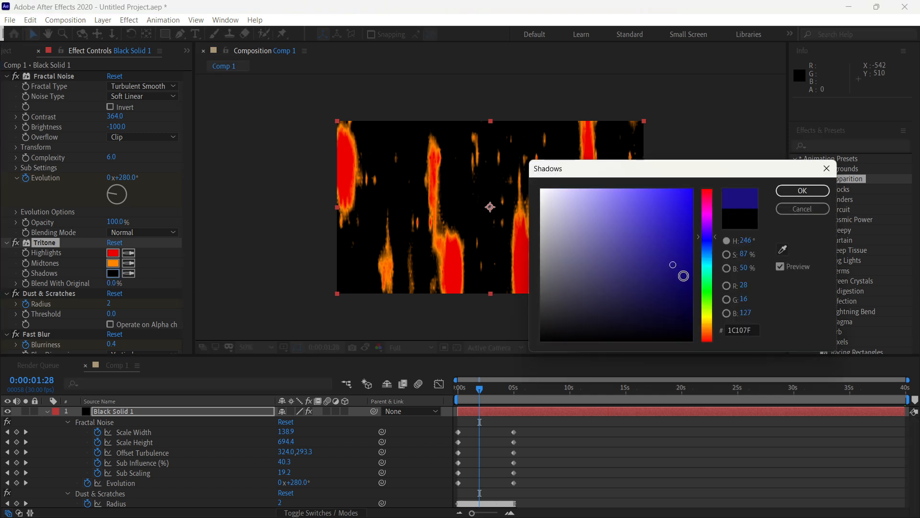
{"action": "left_click", "coordinate": [809, 190]}
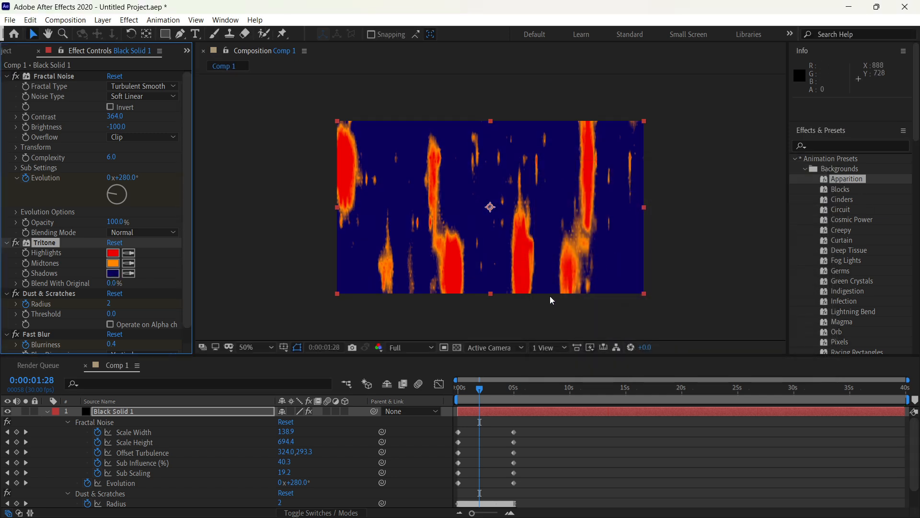
Step: Preview the recolored Apparition animation in the composition
{"action": "key", "text": "space"}
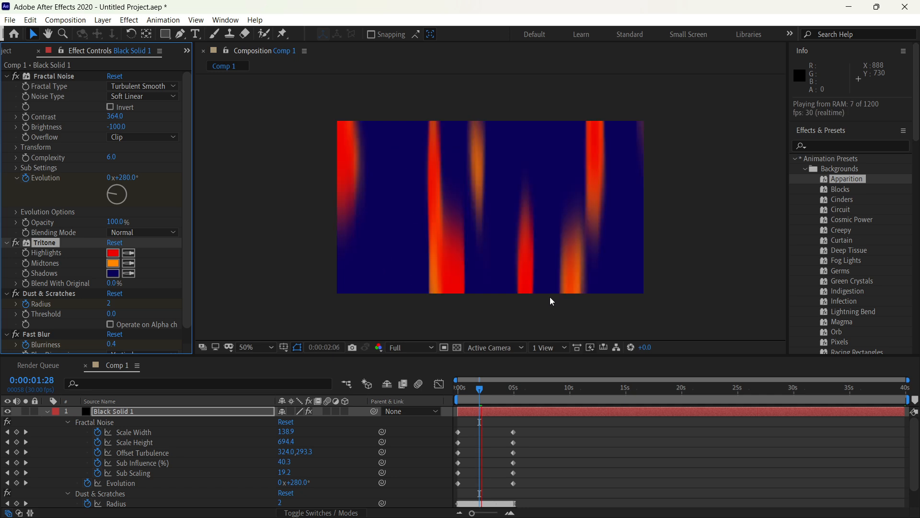
{"action": "right_click", "coordinate": [550, 297]}
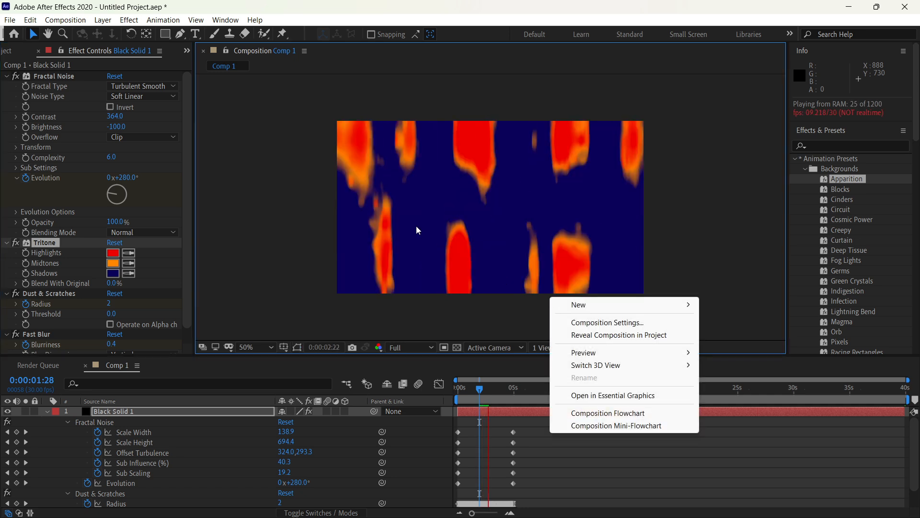
{"action": "left_click", "coordinate": [416, 227]}
{"action": "key", "text": "space"}
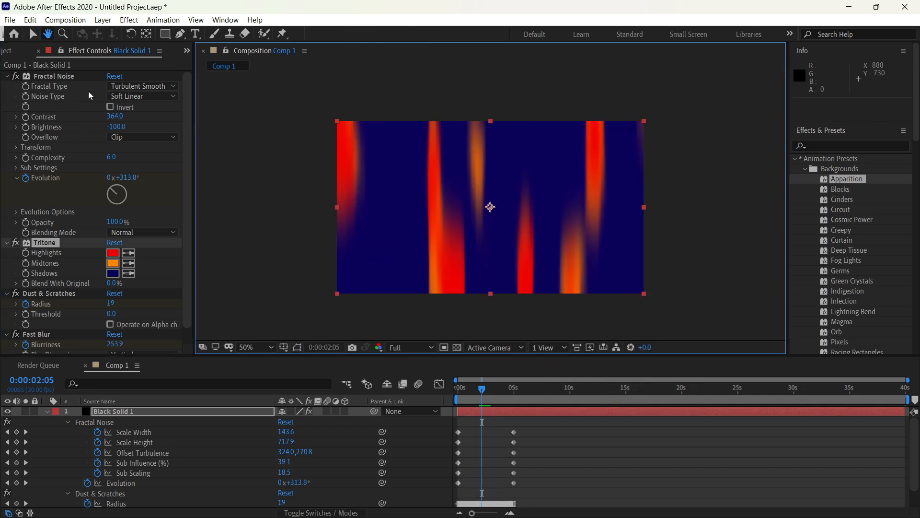
Step: Undo the Tritone color and Fractal Noise contrast changes together with the Apparition preset on the black solid
{"action": "key", "text": "ctrl+z"}
{"action": "key", "text": "ctrl+z"}
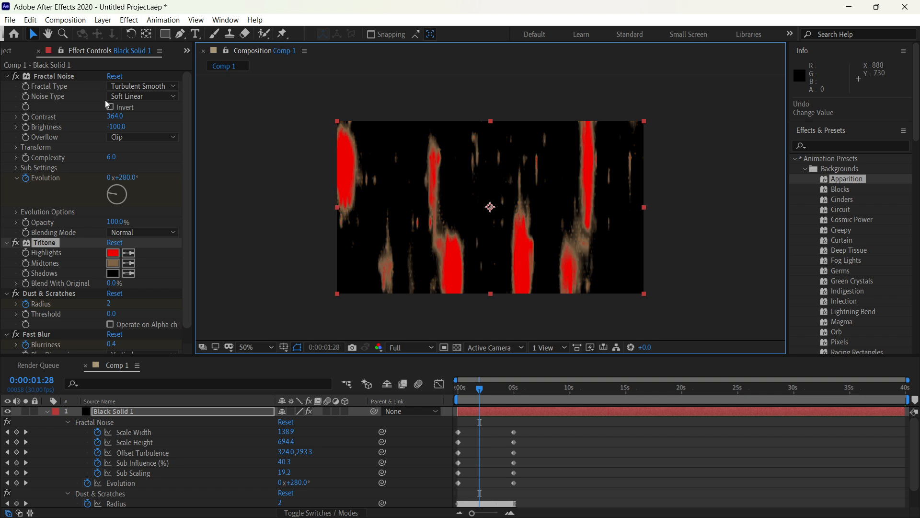
{"action": "key", "text": "ctrl+z"}
{"action": "key", "text": "ctrl+z"}
{"action": "key", "text": "ctrl+z"}
{"action": "key", "text": "ctrl+z"}
{"action": "key", "text": "ctrl+z"}
{"action": "key", "text": "ctrl+z"}
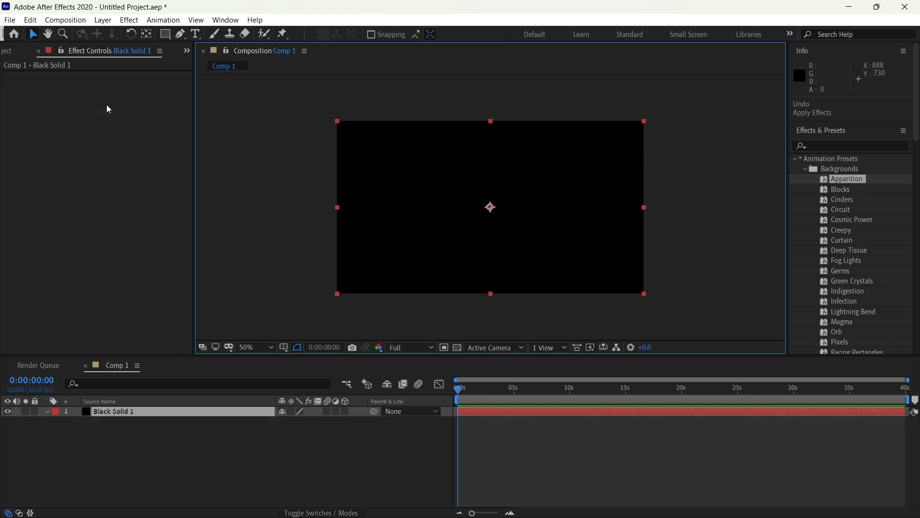
Step: Apply the Curtain background preset to the black solid and preview its animation
{"action": "left_click_drag", "start_coordinate": [839, 242], "coordinate": [475, 203]}
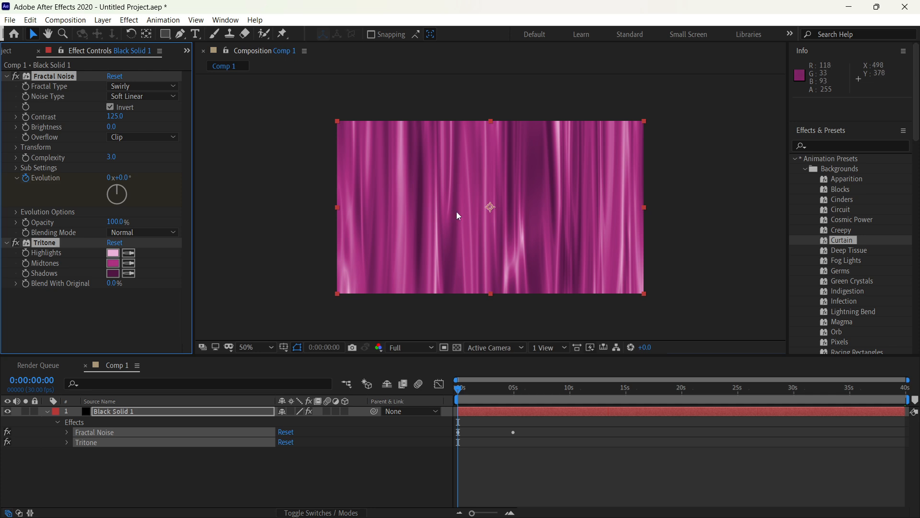
{"action": "key", "text": "space"}
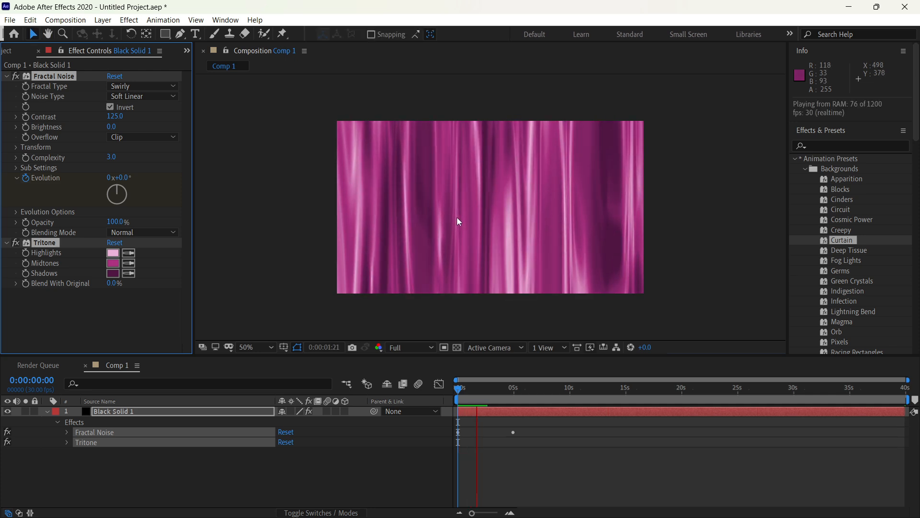
{"action": "key", "text": "space"}
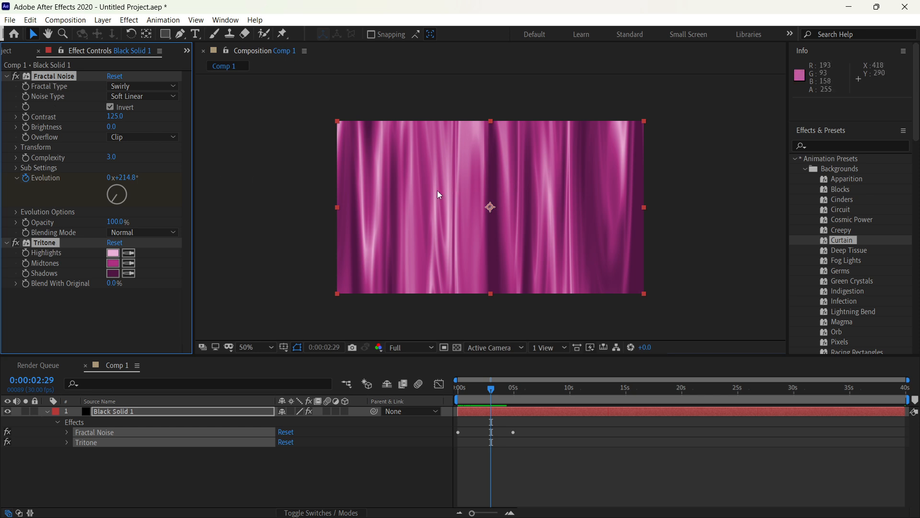
Step: Try the Cloudy fractal type on the Curtain background's Fractal Noise effect and switch it to Dynamic
{"action": "left_click", "coordinate": [141, 97]}
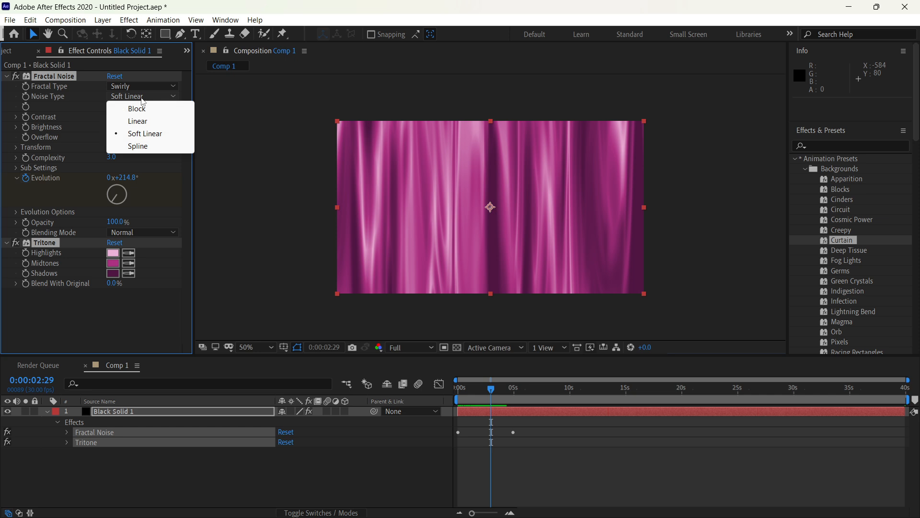
{"action": "left_click", "coordinate": [146, 88]}
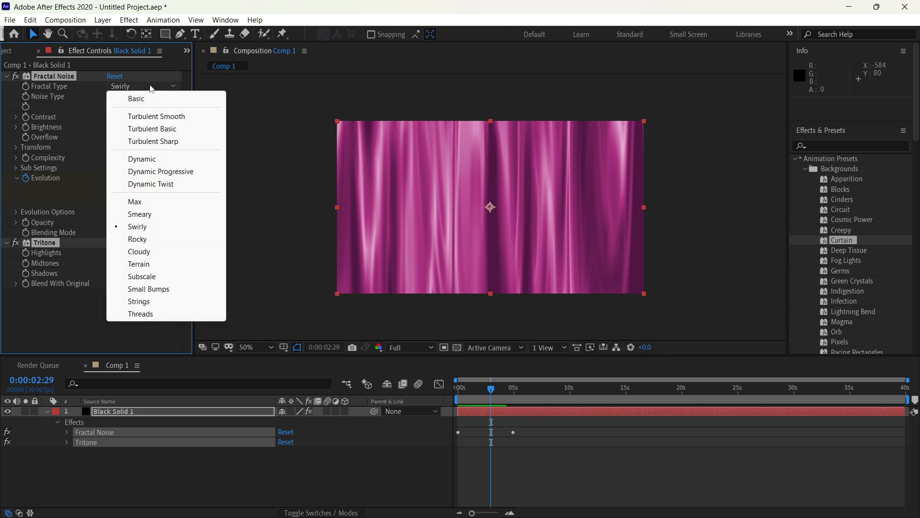
{"action": "left_click", "coordinate": [161, 252]}
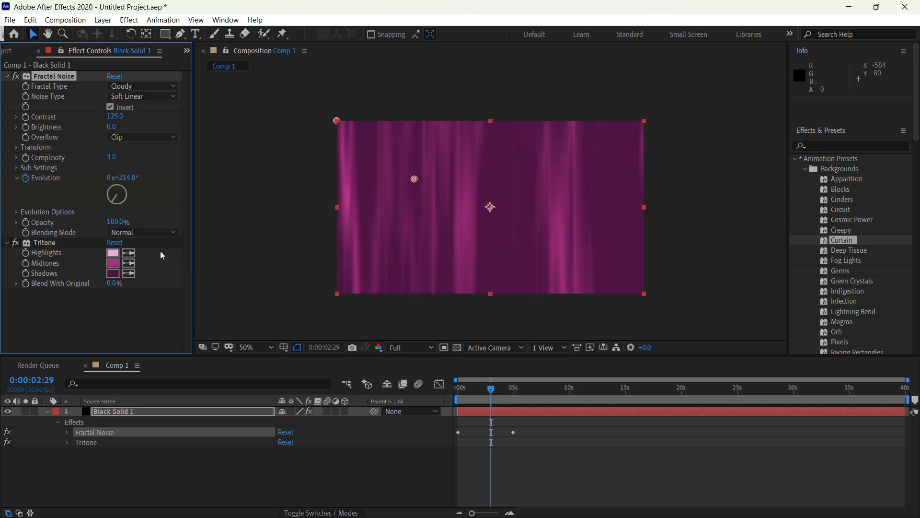
{"action": "left_click", "coordinate": [157, 88]}
{"action": "left_click", "coordinate": [163, 165]}
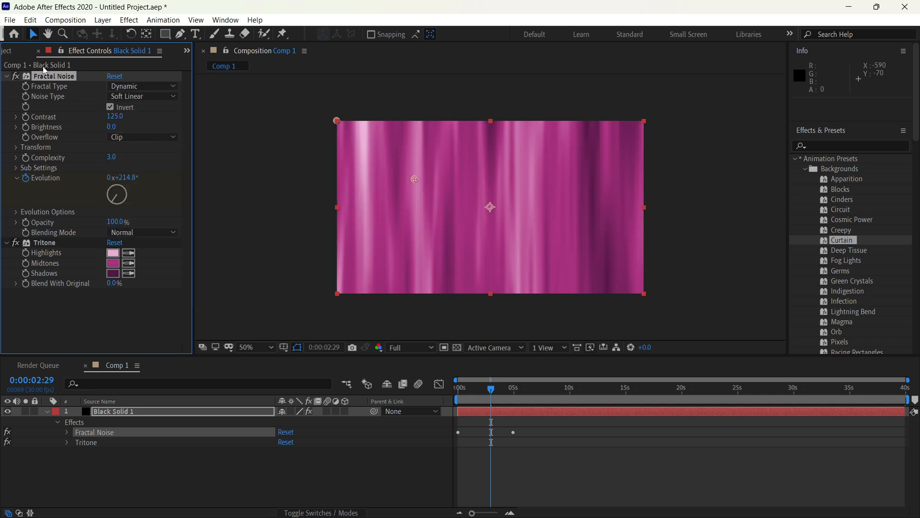
Step: Search the effects library for "noise" and locate the Fractal Noise effect under Noise & Grain
{"action": "left_click", "coordinate": [864, 147]}
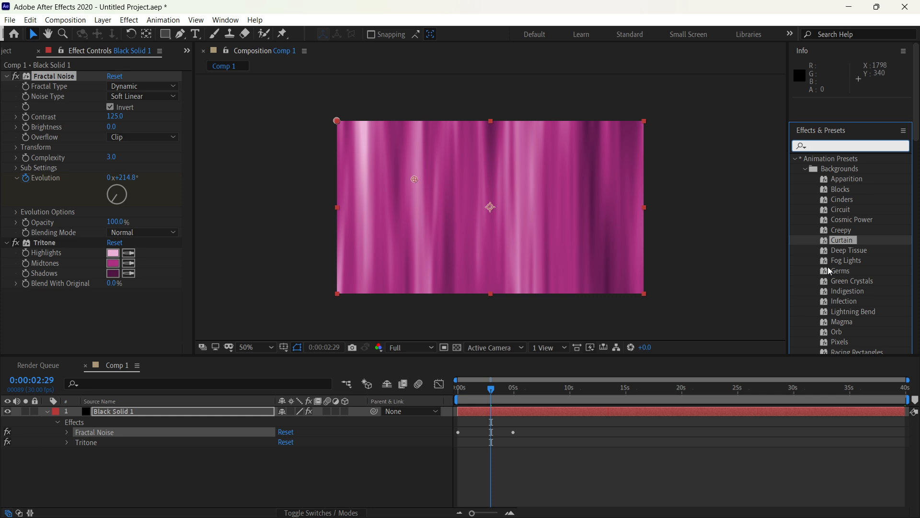
{"action": "type", "text": "no"}
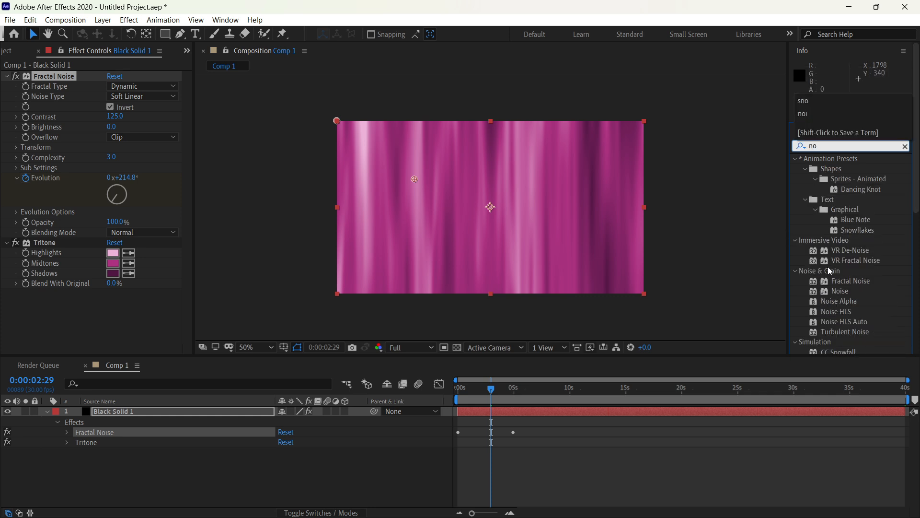
{"action": "type", "text": "ise"}
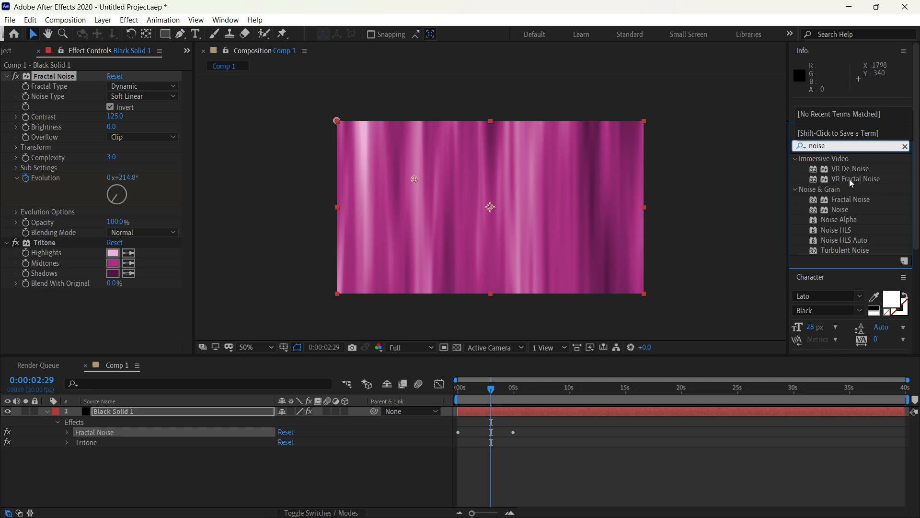
{"action": "scroll", "coordinate": [840, 199], "scroll_direction": "down", "scroll_amount": 2}
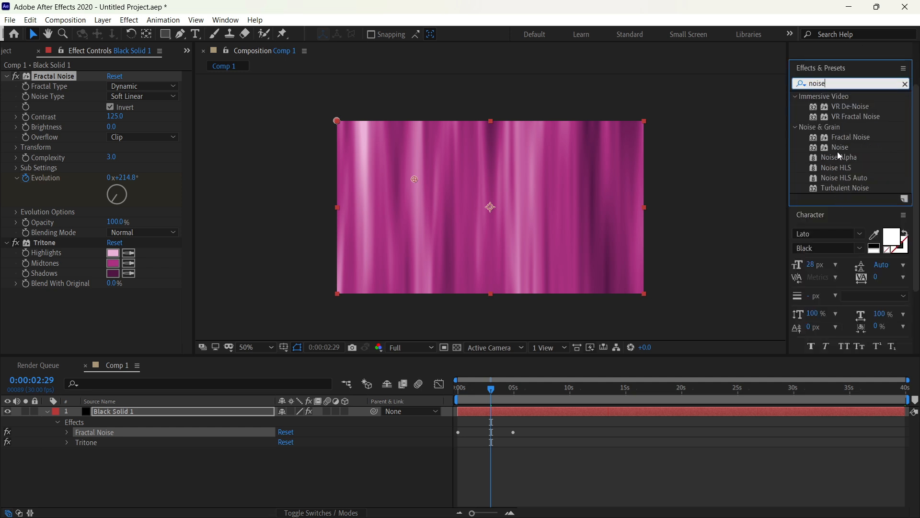
{"action": "left_click", "coordinate": [846, 138]}
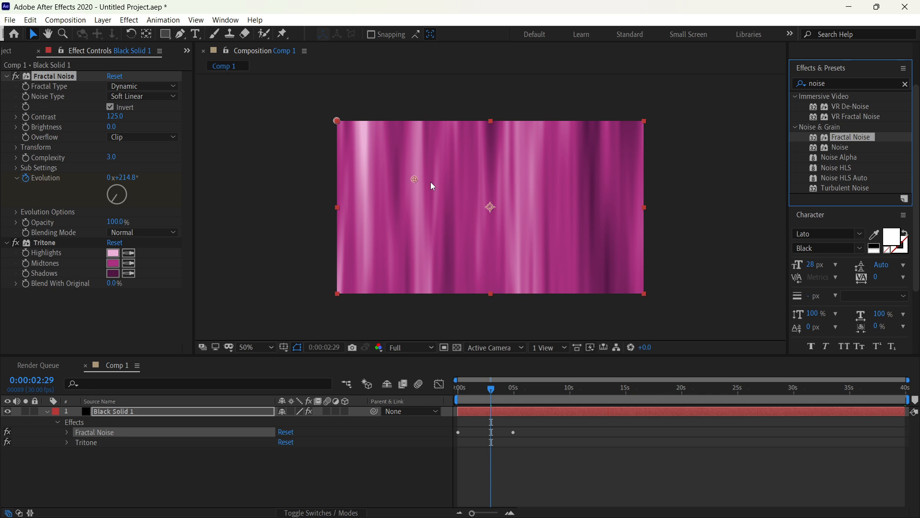
Step: Undo the fractal type changes together with the Curtain preset on the black solid
{"action": "key", "text": "ctrl+z"}
{"action": "key", "text": "ctrl+z"}
{"action": "key", "text": "ctrl+z"}
{"action": "key", "text": "ctrl+z"}
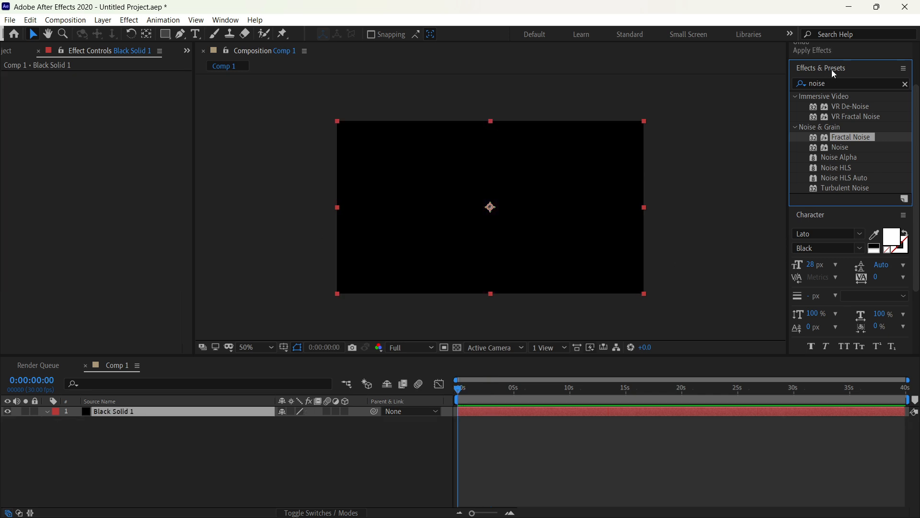
Step: Clear the effects search and apply the River background preset to the black solid
{"action": "left_click", "coordinate": [905, 84]}
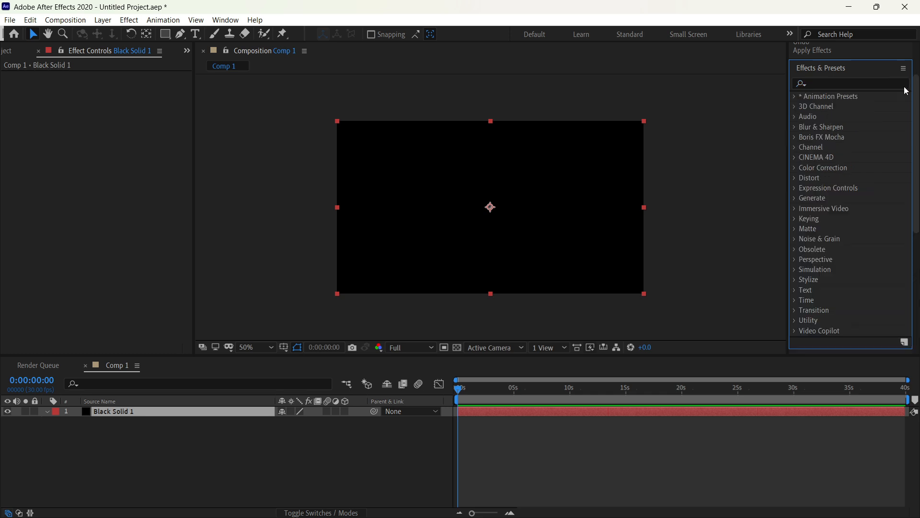
{"action": "left_click", "coordinate": [794, 96]}
{"action": "left_click", "coordinate": [803, 106]}
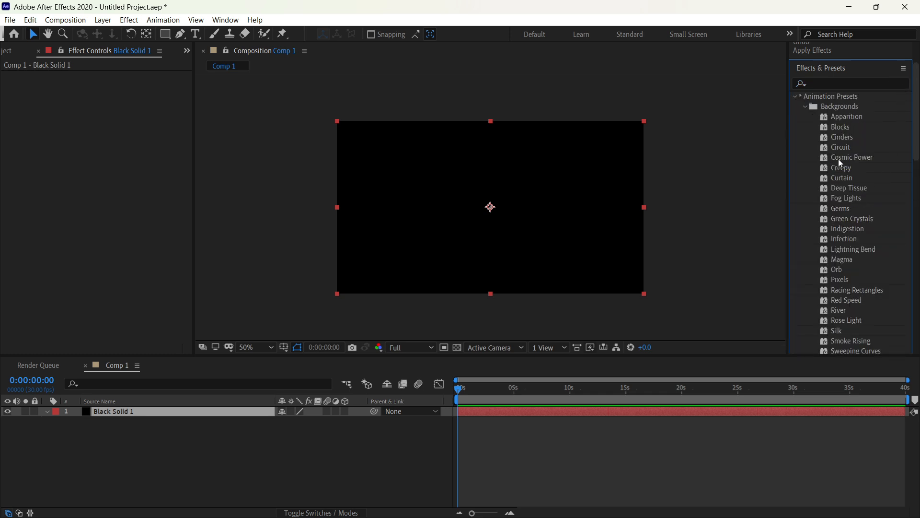
{"action": "scroll", "coordinate": [841, 238], "scroll_direction": "down", "scroll_amount": 3}
{"action": "left_click", "coordinate": [852, 249]}
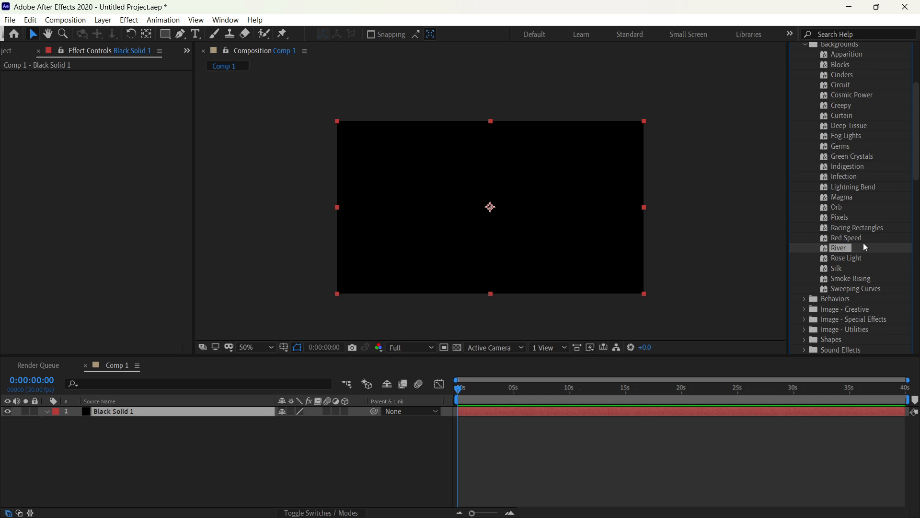
{"action": "left_click_drag", "start_coordinate": [864, 242], "coordinate": [522, 206]}
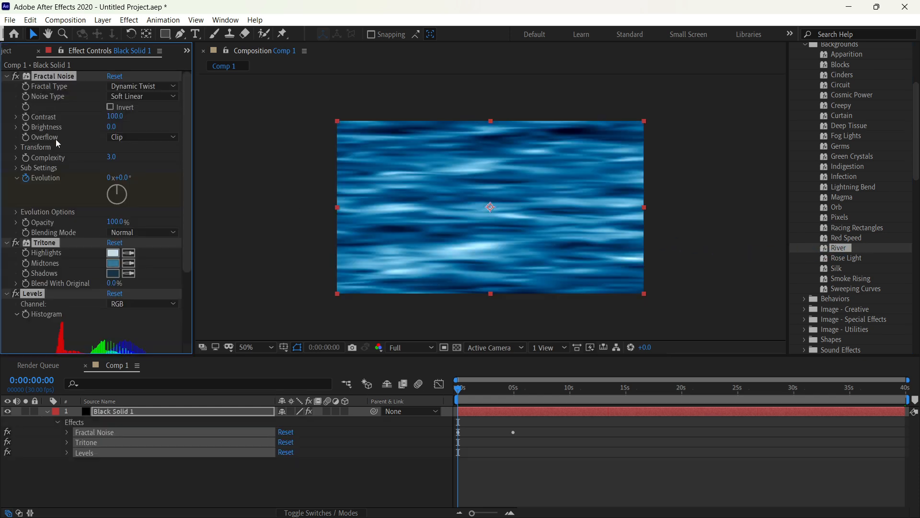
Step: Review the River preset's Fractal Noise, Tritone and Levels settings and preview its animation
{"action": "scroll", "coordinate": [58, 153], "scroll_direction": "down", "scroll_amount": 5}
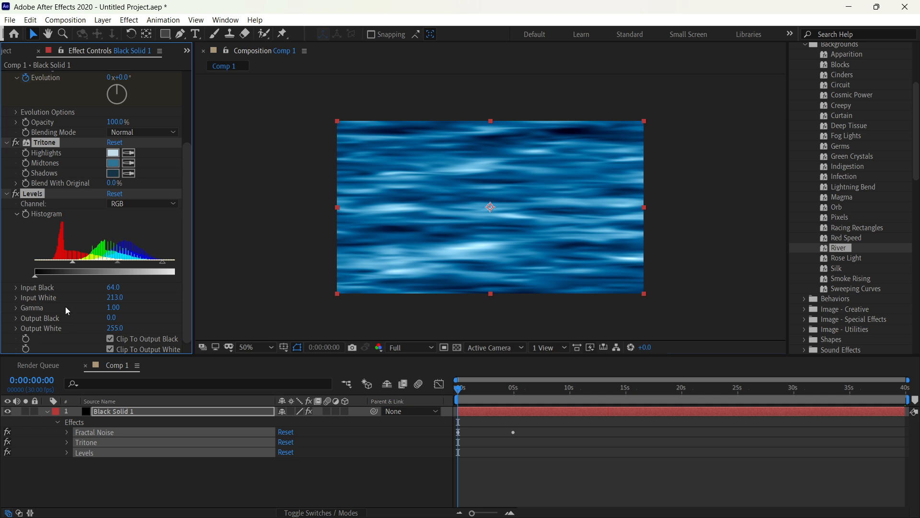
{"action": "scroll", "coordinate": [66, 306], "scroll_direction": "up", "scroll_amount": 5}
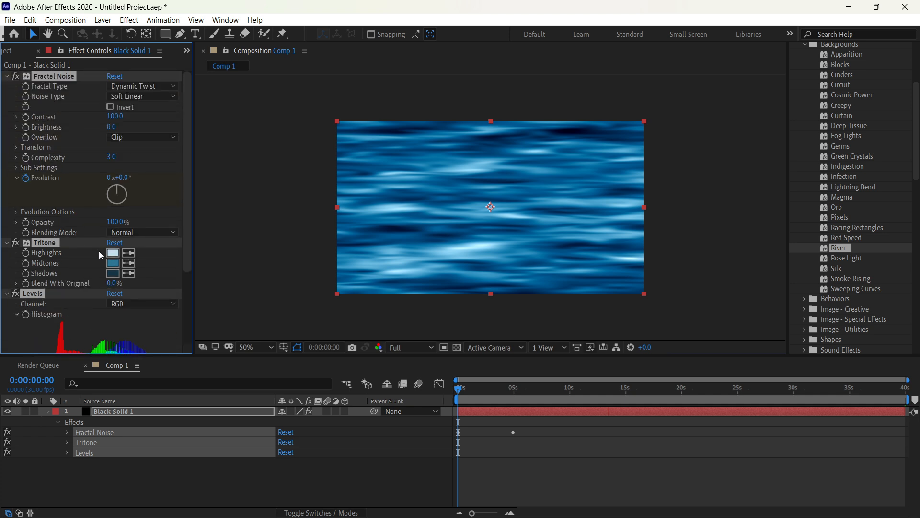
{"action": "key", "text": "space"}
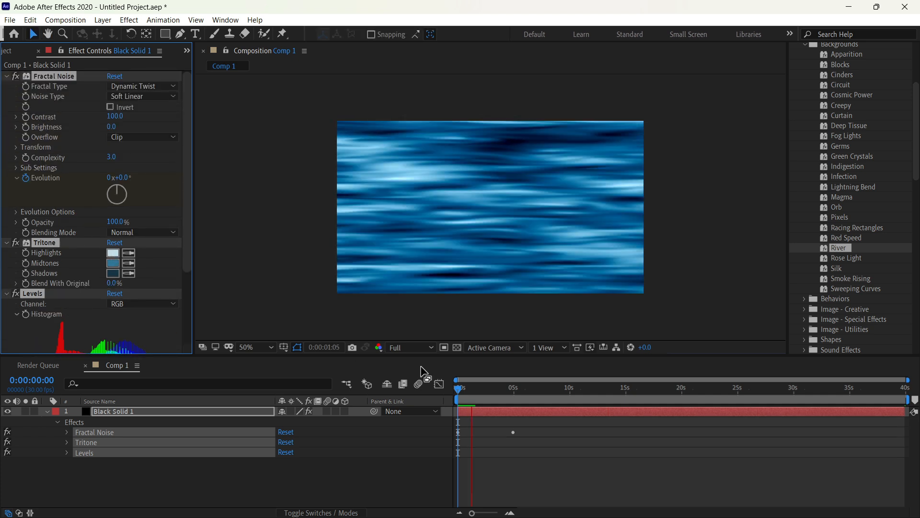
{"action": "key", "text": "space"}
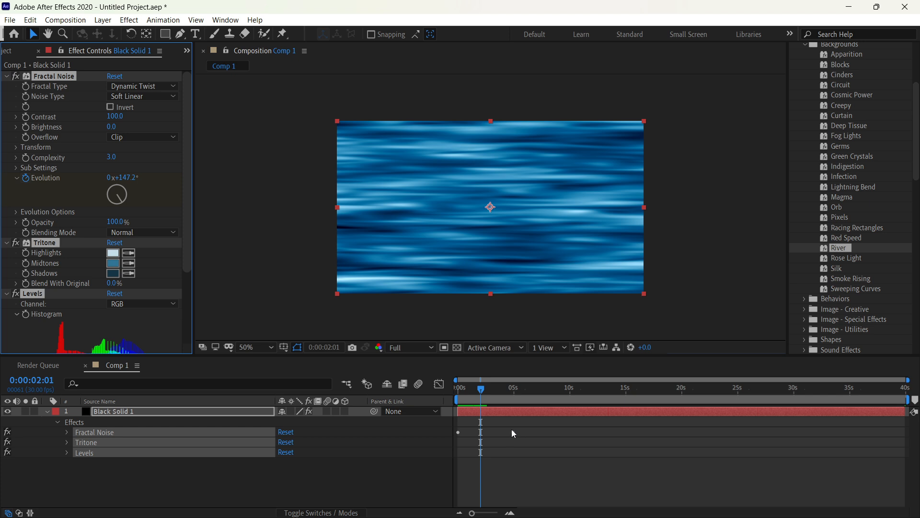
{"action": "key", "text": "space"}
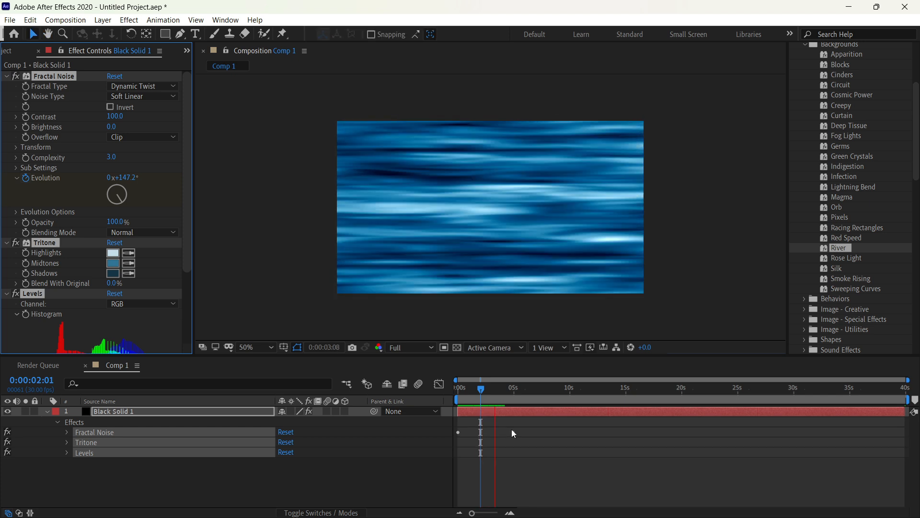
{"action": "key", "text": "space"}
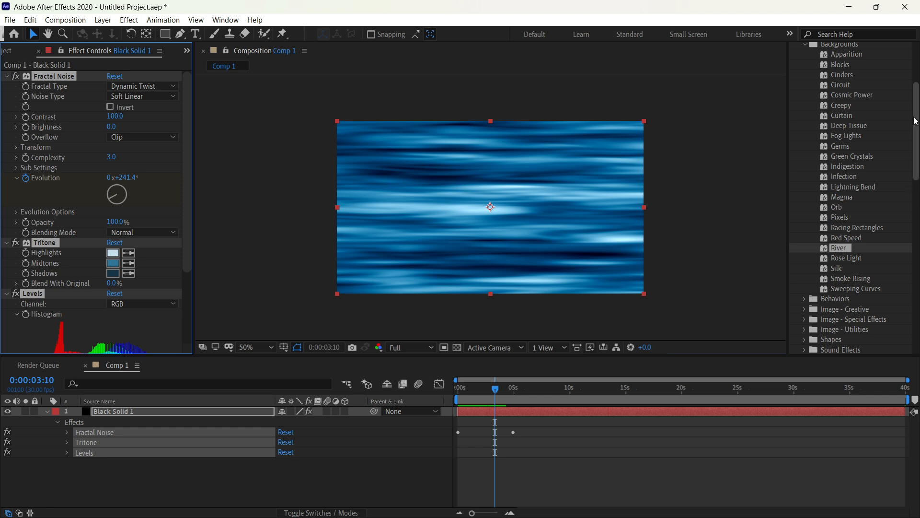
Step: Replace the River preset on the black solid with the Magma background preset and preview its animation
{"action": "key", "text": "ctrl+z"}
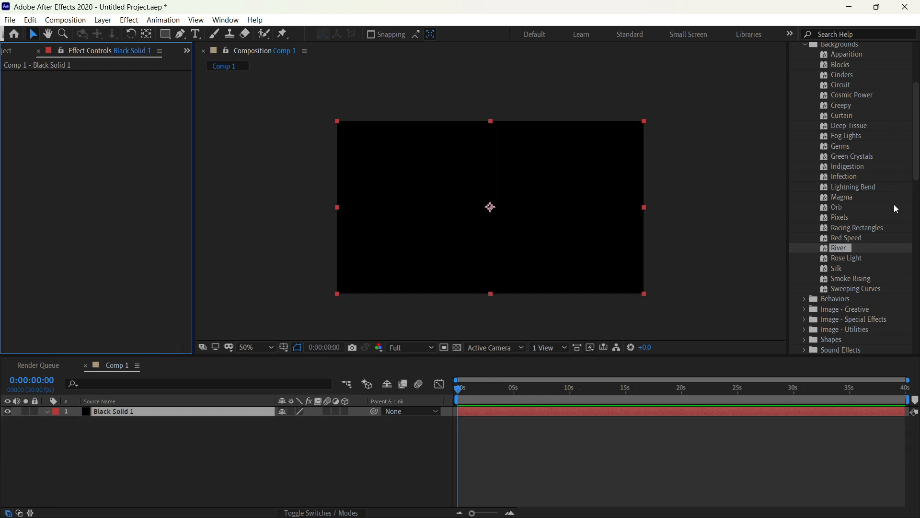
{"action": "left_click", "coordinate": [883, 196]}
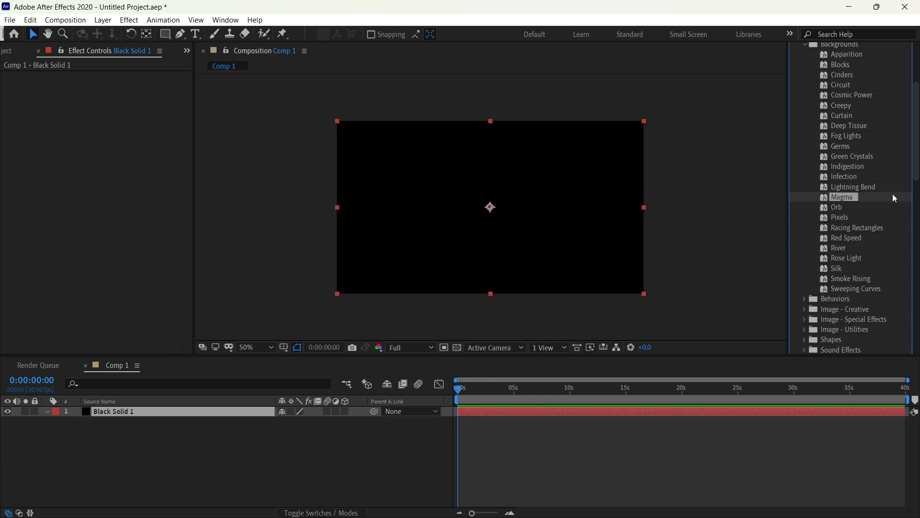
{"action": "left_click_drag", "start_coordinate": [892, 195], "coordinate": [516, 188]}
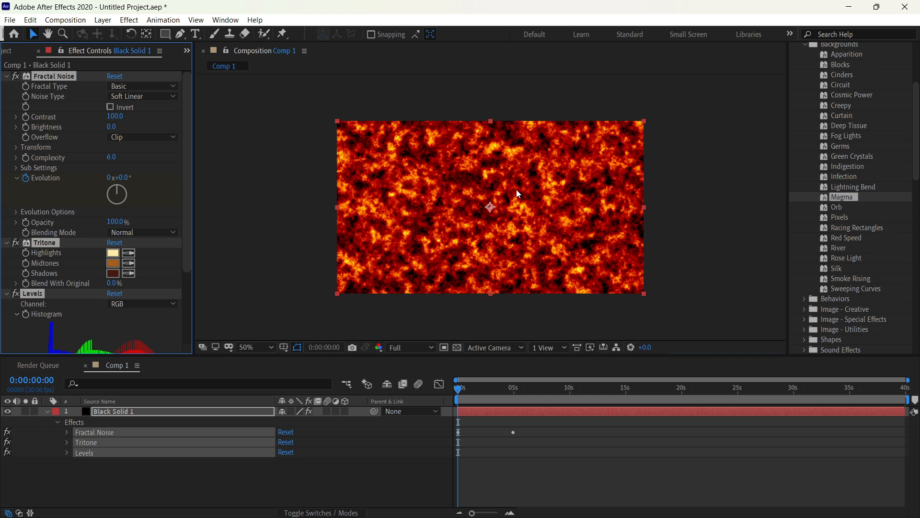
{"action": "key", "text": "space"}
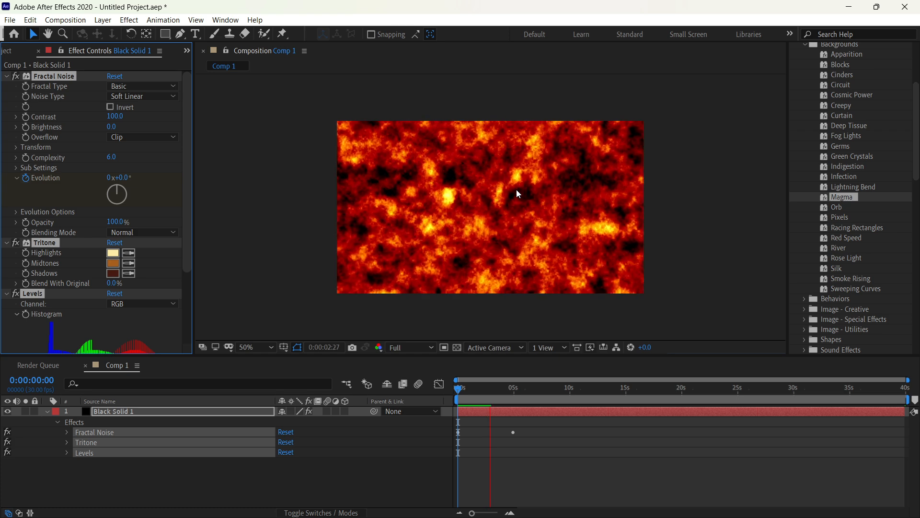
{"action": "key", "text": "space"}
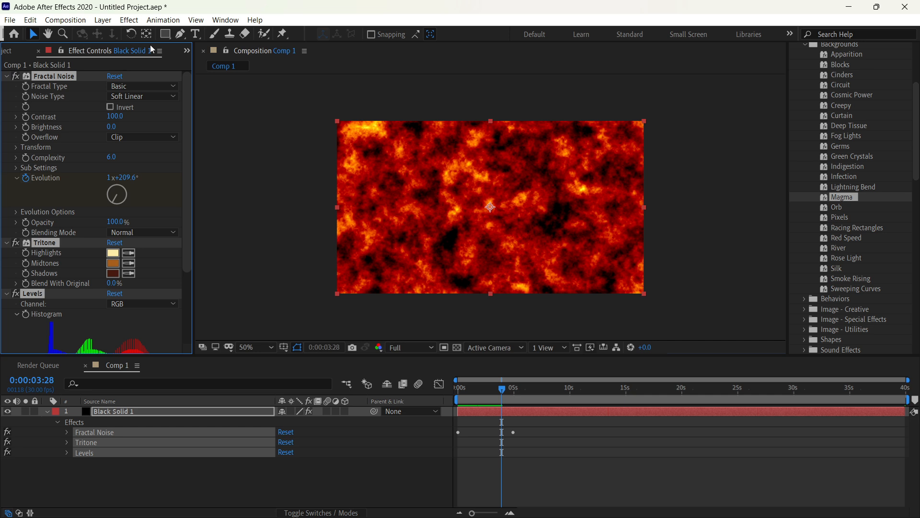
Step: Replace the Magma preset on the black solid with the Rose Light background preset and preview its animation
{"action": "key", "text": "ctrl+z"}
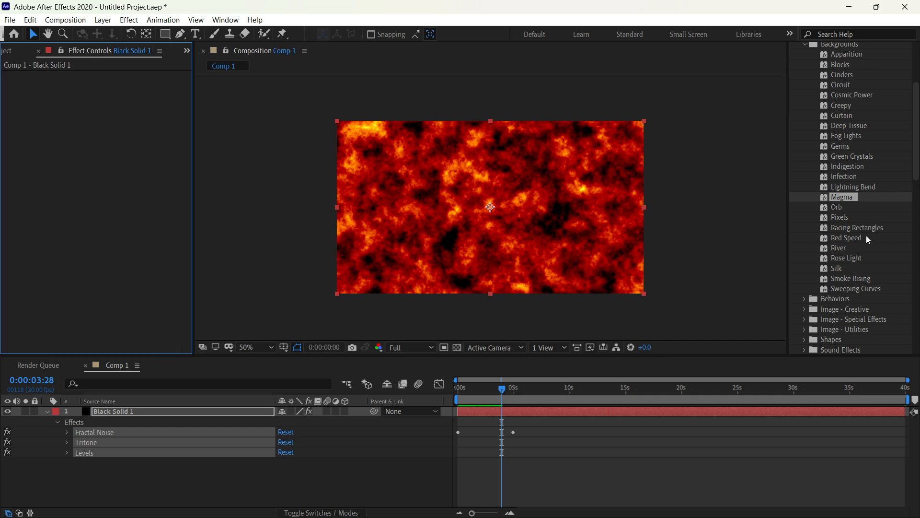
{"action": "left_click", "coordinate": [864, 258]}
{"action": "left_click_drag", "start_coordinate": [864, 257], "coordinate": [571, 194]}
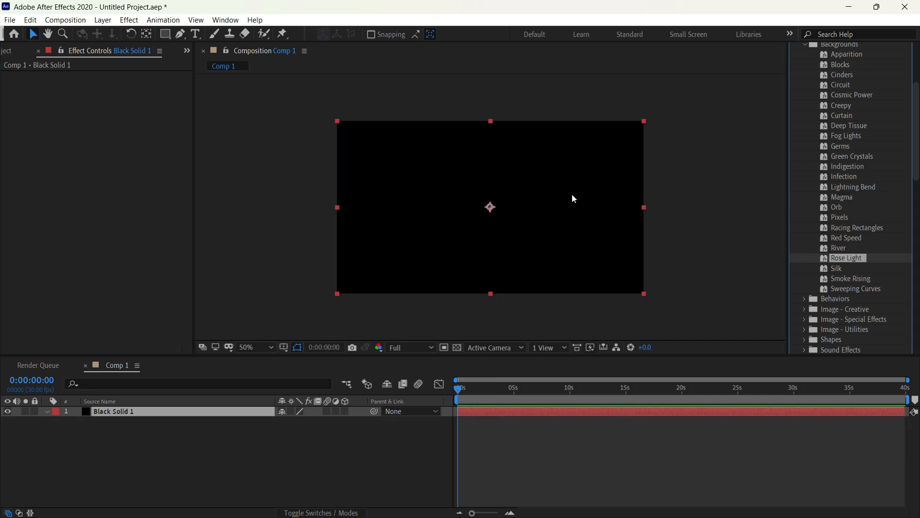
{"action": "key", "text": "space"}
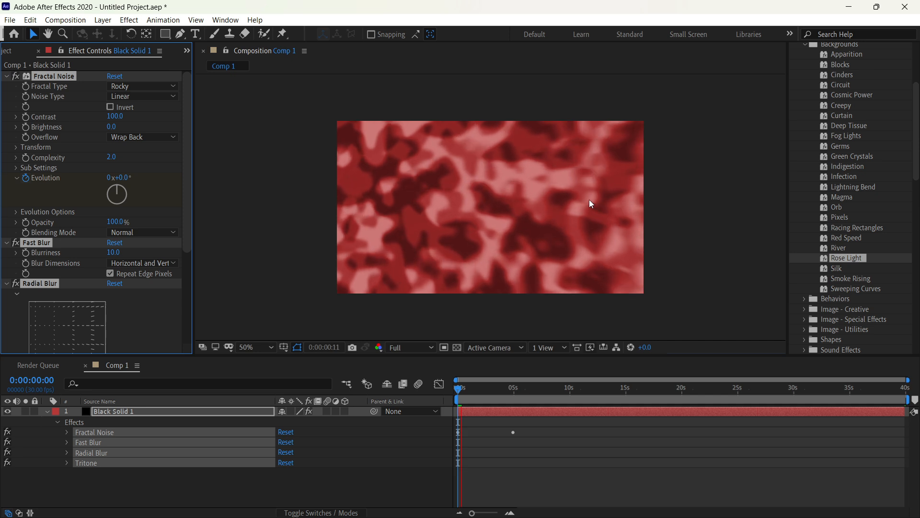
Step: Replace the Rose Light preset on the black solid with the Smoke Rising background preset and preview its animation
{"action": "key", "text": "ctrl+z"}
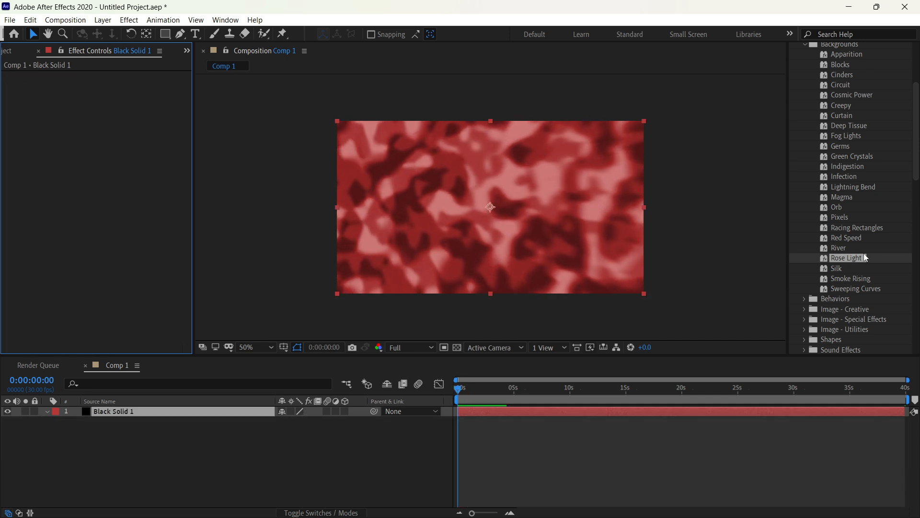
{"action": "left_click", "coordinate": [869, 277]}
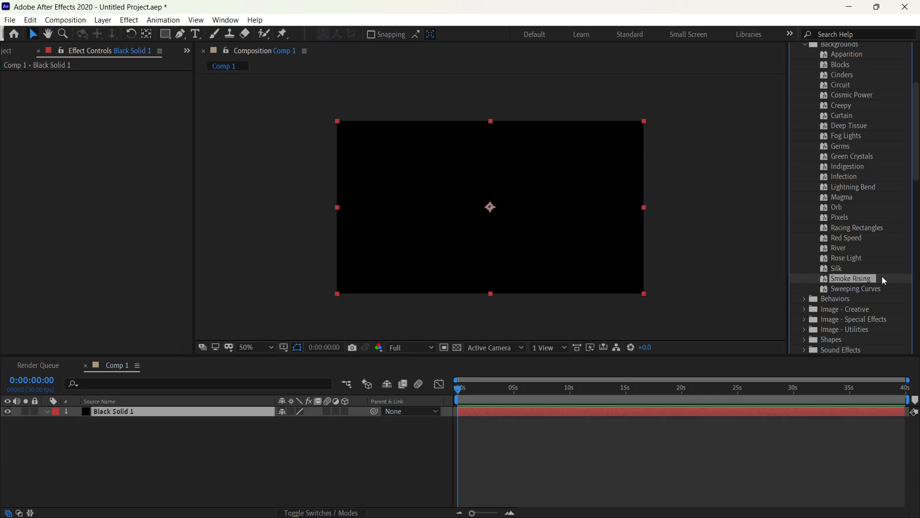
{"action": "left_click_drag", "start_coordinate": [881, 276], "coordinate": [636, 220]}
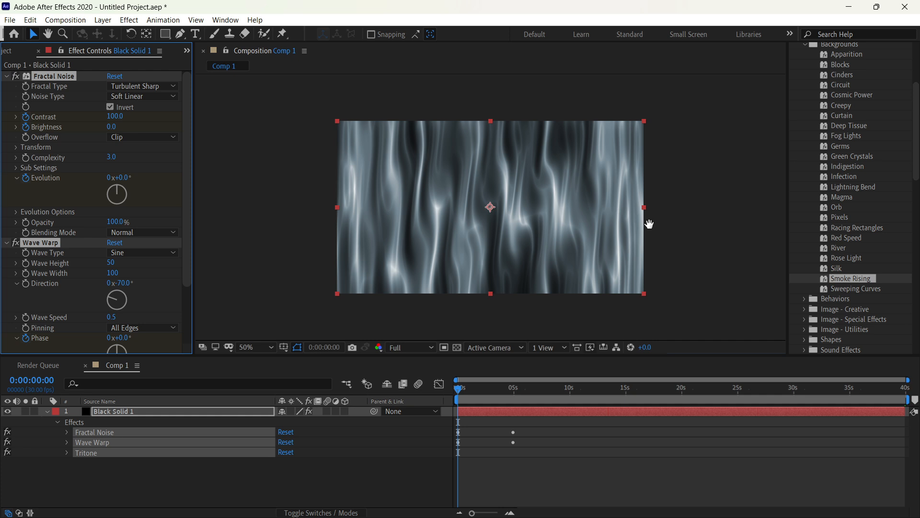
{"action": "key", "text": "space"}
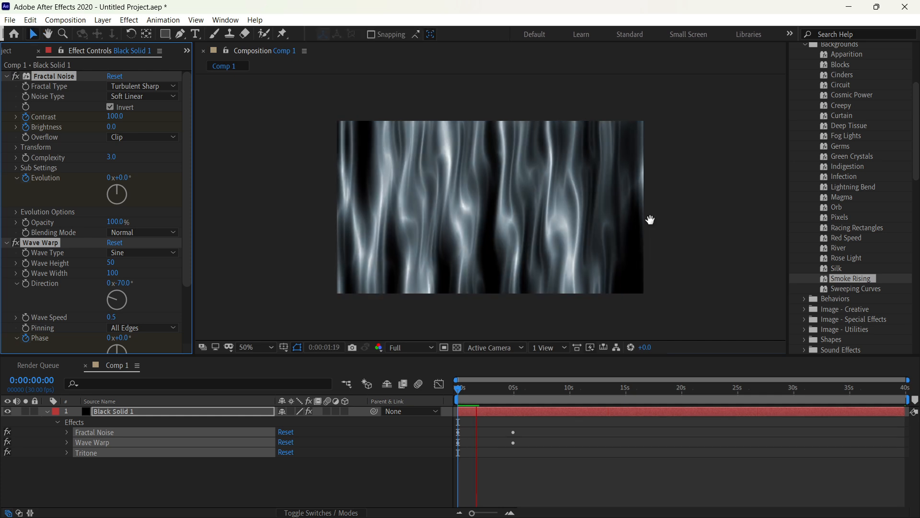
{"action": "key", "text": "space"}
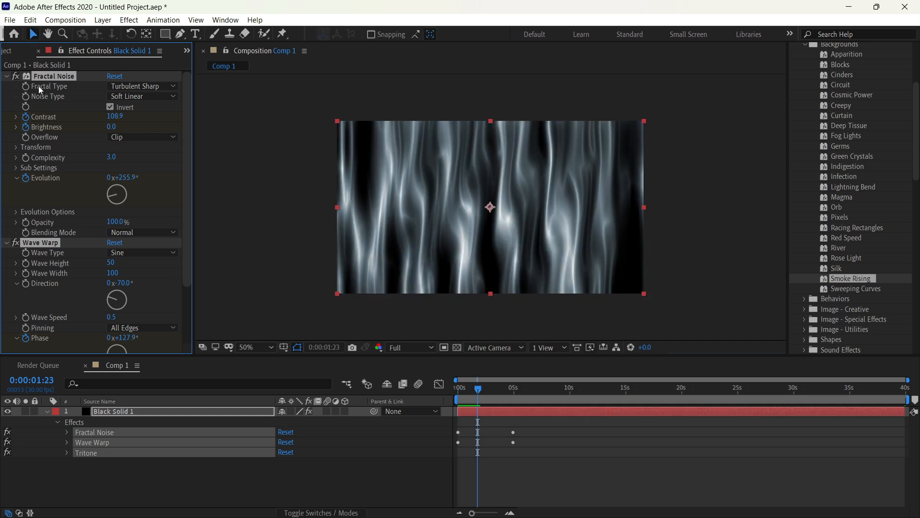
Step: Undo the Smoke Rising preset on the black solid
{"action": "key", "text": "ctrl+z"}
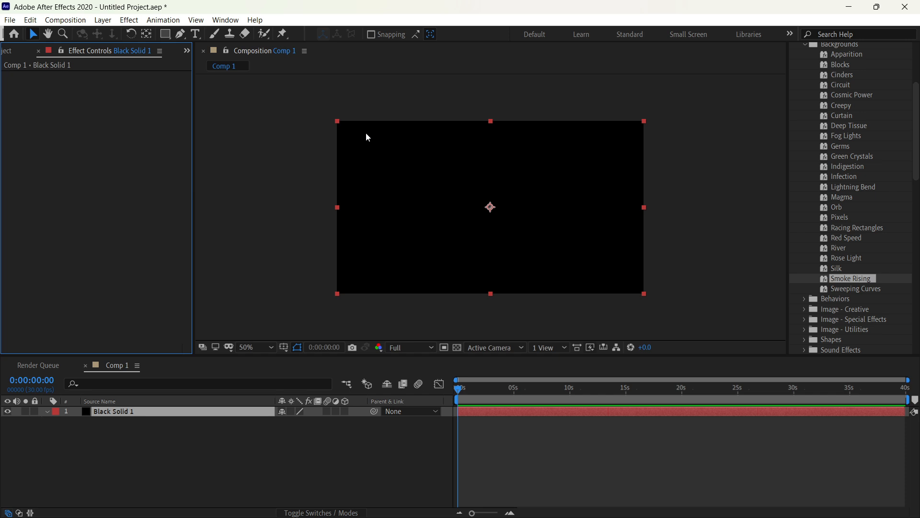
{"action": "scroll", "coordinate": [862, 209], "scroll_direction": "up", "scroll_amount": 4}
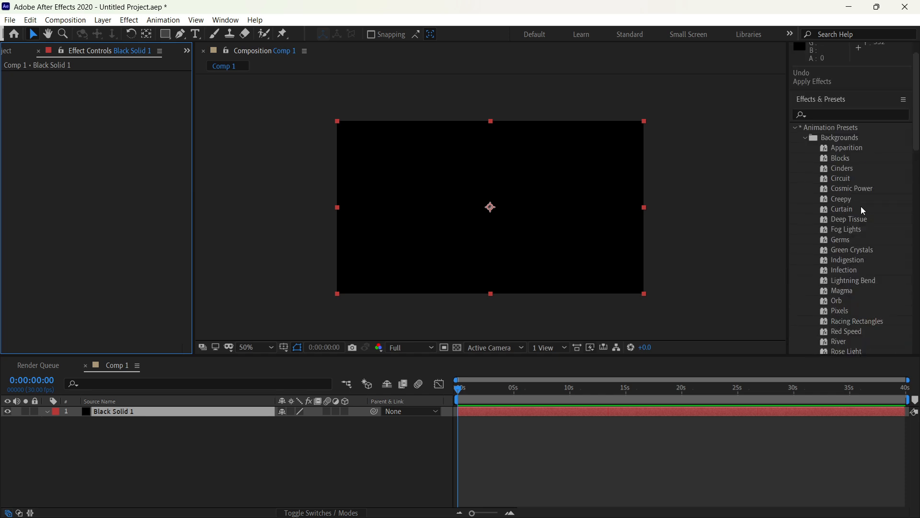
Step: Switch from the Backgrounds presets to the expanded Behaviors preset folder and deselect the black solid
{"action": "left_click", "coordinate": [804, 139]}
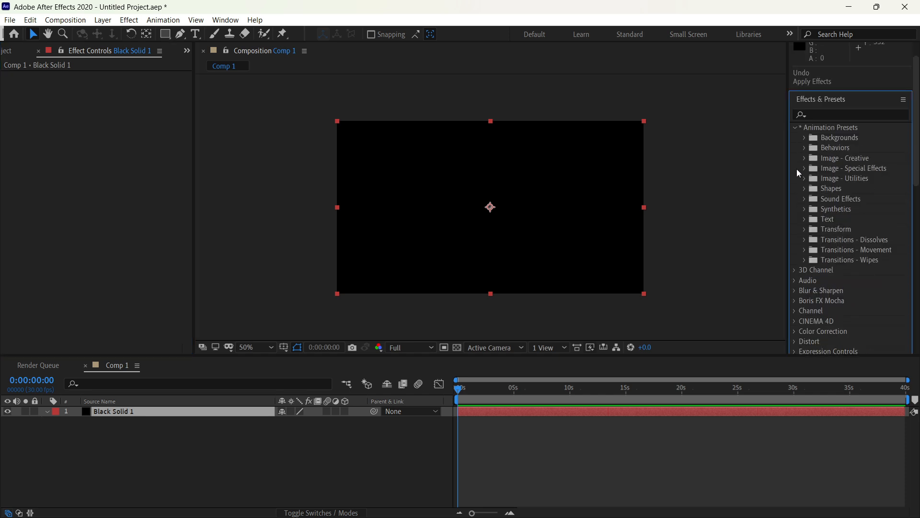
{"action": "left_click", "coordinate": [805, 148]}
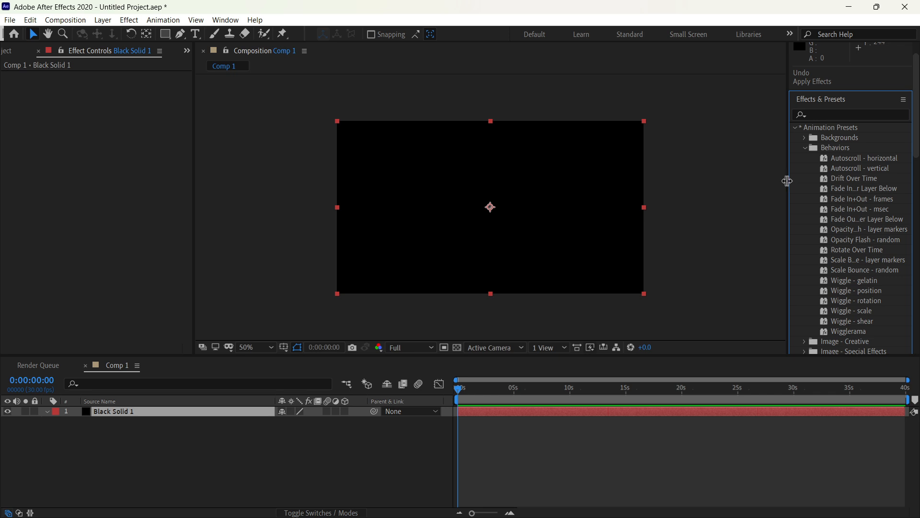
{"action": "left_click", "coordinate": [738, 210]}
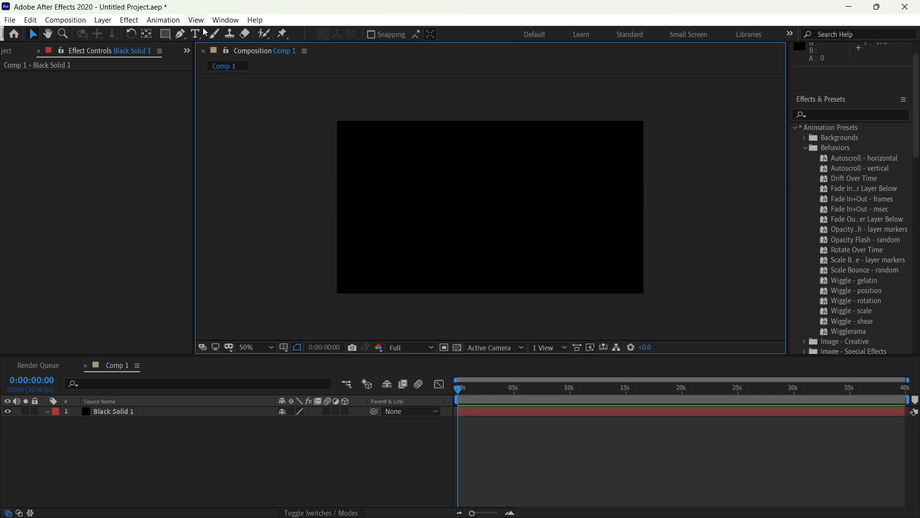
Step: Draw a yellow rectangle about 416 × 324 px on a new shape layer, centering its anchor point and placing it mid-composition
{"action": "left_click", "coordinate": [167, 36]}
{"action": "left_click_drag", "start_coordinate": [428, 160], "coordinate": [528, 237]}
{"action": "key", "text": "ctrl+alt+Home"}
{"action": "key", "text": "ctrl+Home"}
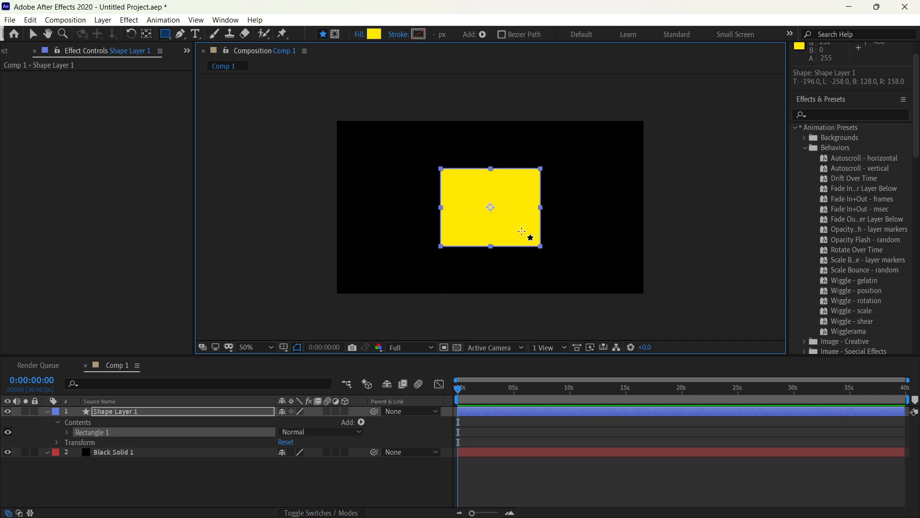
{"action": "key", "text": "v"}
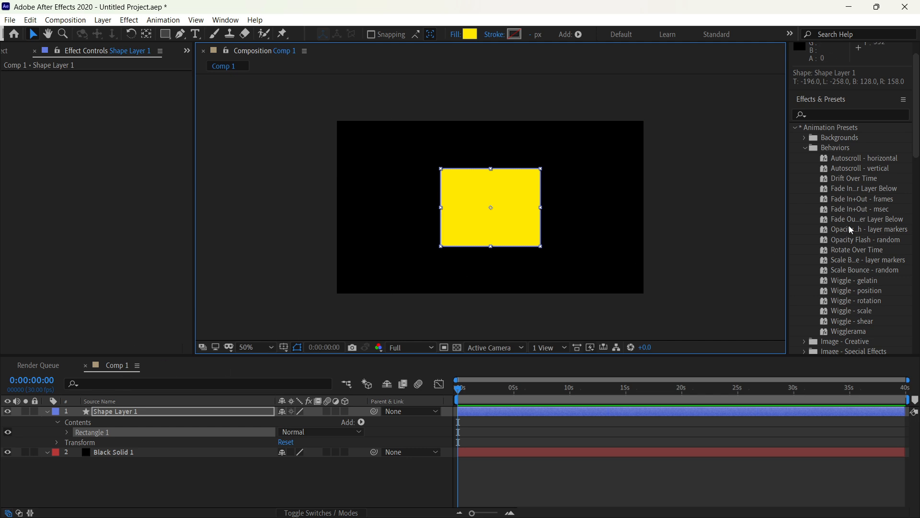
Step: Apply the Wiggle - scale behavior preset to the yellow rectangle and preview its animation
{"action": "scroll", "coordinate": [862, 211], "scroll_direction": "down", "scroll_amount": 1}
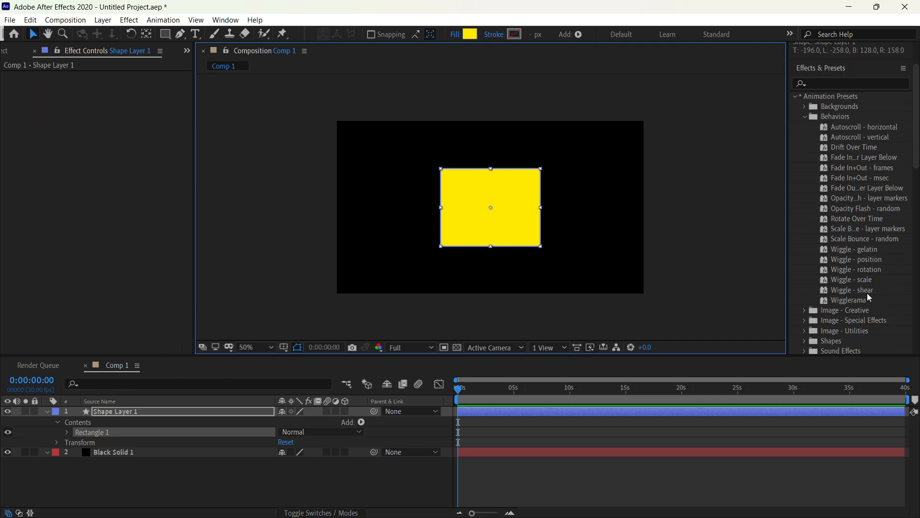
{"action": "left_click", "coordinate": [887, 282]}
{"action": "left_click_drag", "start_coordinate": [887, 283], "coordinate": [537, 223]}
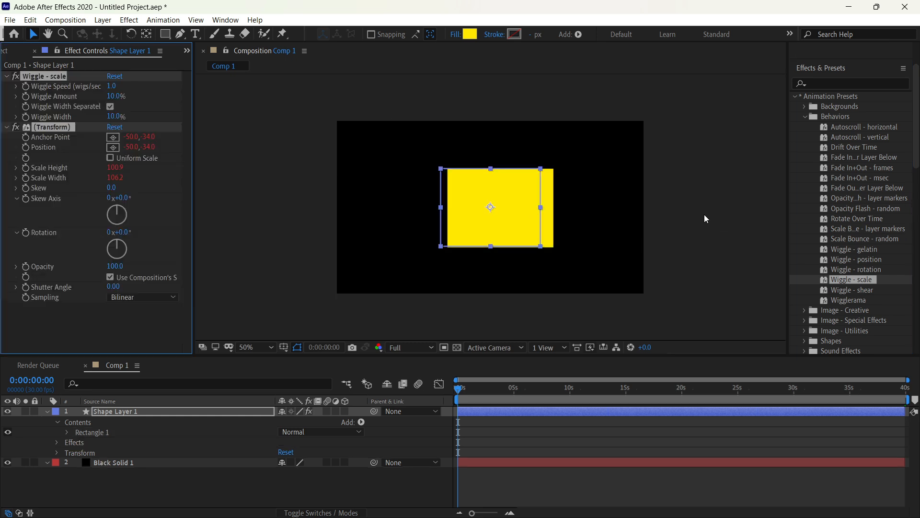
{"action": "key", "text": "space"}
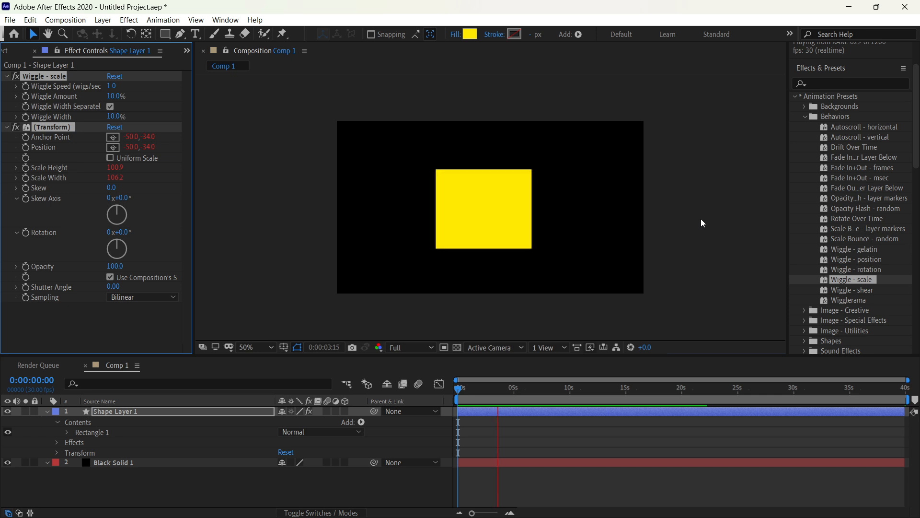
{"action": "key", "text": "space"}
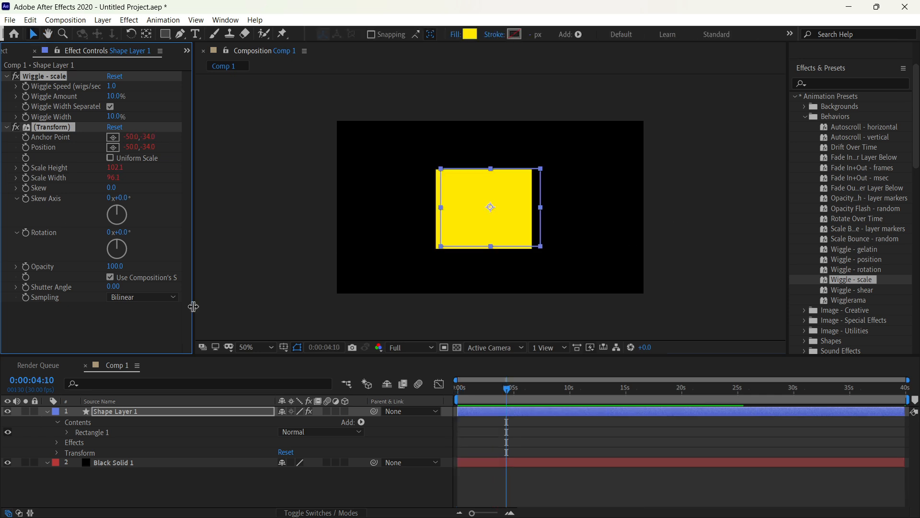
{"action": "left_click_drag", "start_coordinate": [132, 137], "coordinate": [267, 118]}
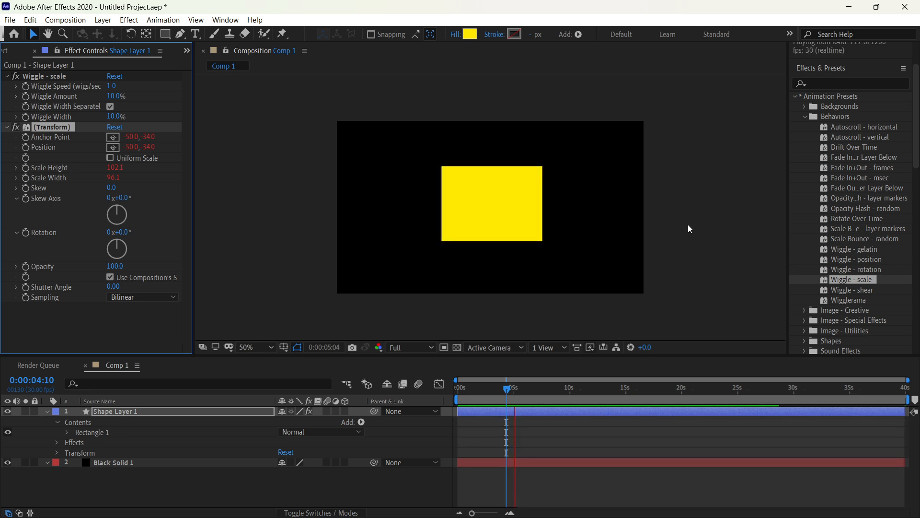
Step: Reveal the shape layer's modified properties and examine the expressions driving the Wiggle - scale preset
{"action": "left_click", "coordinate": [47, 412]}
{"action": "left_click", "coordinate": [108, 413]}
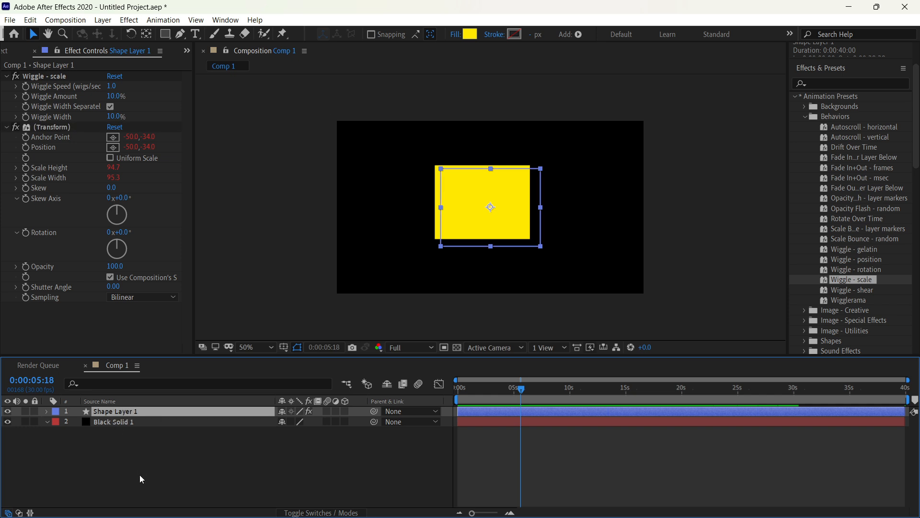
{"action": "left_click", "coordinate": [136, 461]}
{"action": "left_click", "coordinate": [132, 413]}
{"action": "key", "text": "u"}
{"action": "key", "text": "u"}
{"action": "scroll", "coordinate": [574, 463], "scroll_direction": "down", "scroll_amount": 6}
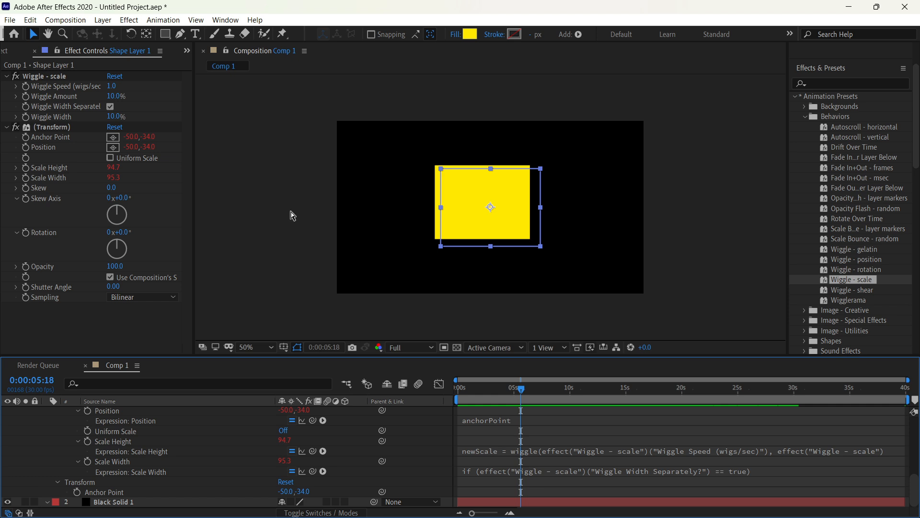
Step: Replace the Wiggle - scale preset on the yellow rectangle with Opacity Flash - random and preview its animation
{"action": "key", "text": "ctrl+z"}
{"action": "key", "text": "ctrl+z"}
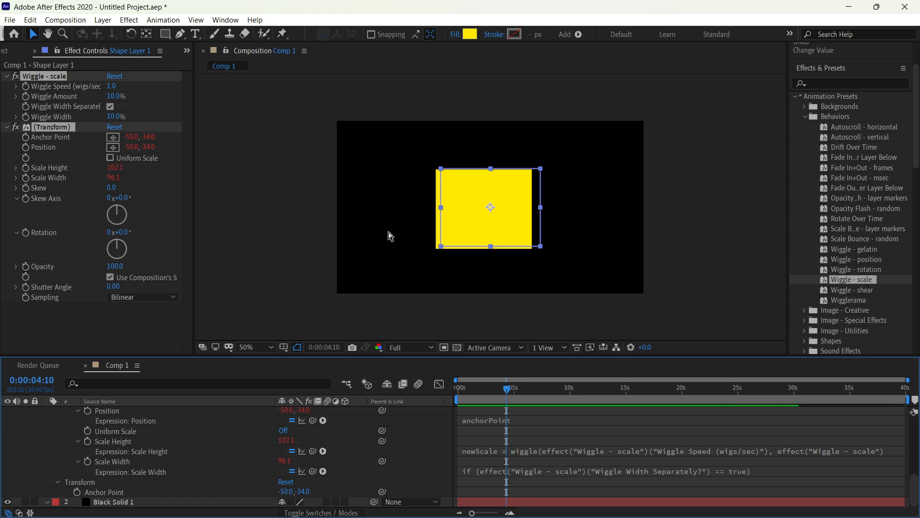
{"action": "key", "text": "ctrl+z"}
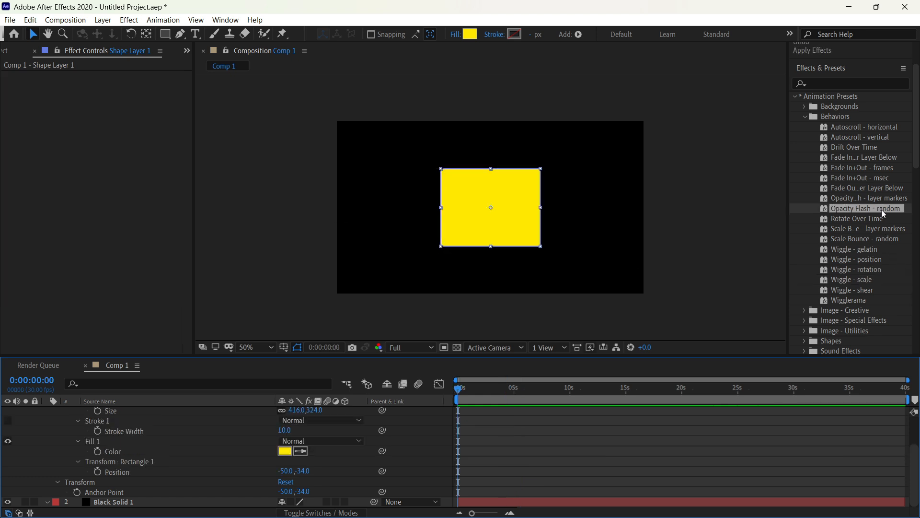
{"action": "left_click_drag", "start_coordinate": [881, 209], "coordinate": [534, 211]}
{"action": "key", "text": "space"}
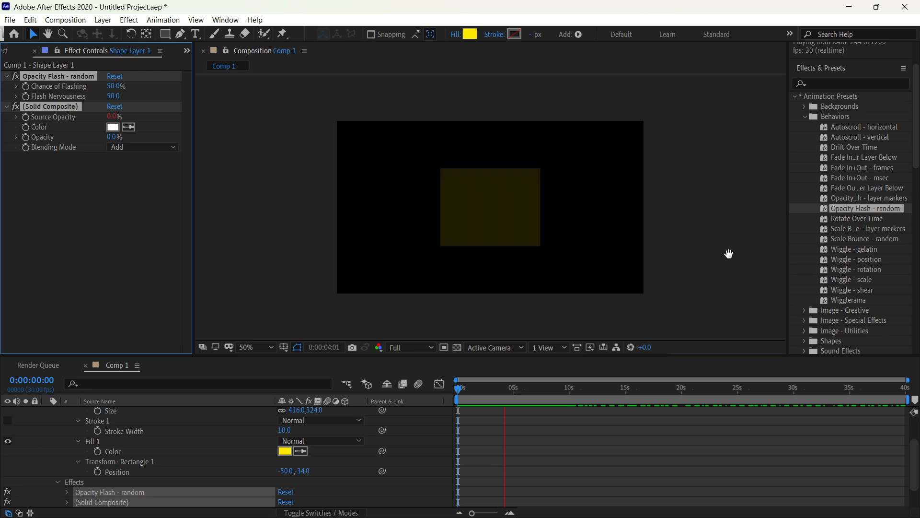
{"action": "key", "text": "space"}
Step: Replace the Opacity Flash - random preset on the yellow rectangle with Fade In+Out - frames and preview the animation
{"action": "key", "text": "ctrl+z"}
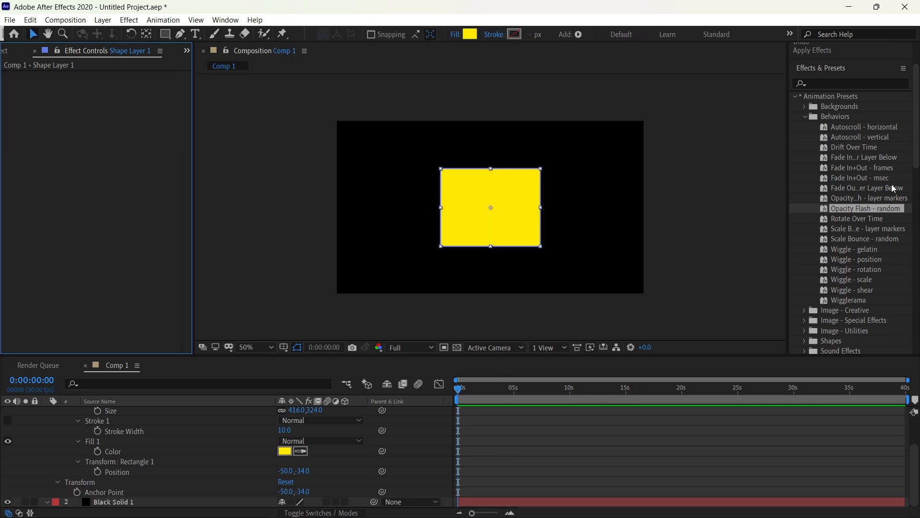
{"action": "left_click", "coordinate": [890, 167]}
{"action": "left_click_drag", "start_coordinate": [892, 167], "coordinate": [527, 218]}
{"action": "key", "text": "space"}
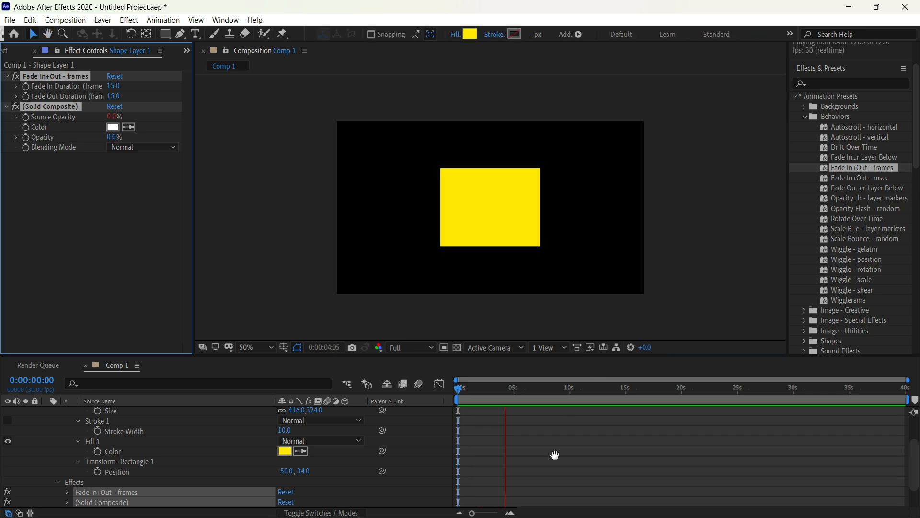
{"action": "scroll", "coordinate": [561, 471], "scroll_direction": "down", "scroll_amount": 2}
{"action": "scroll", "coordinate": [563, 457], "scroll_direction": "up", "scroll_amount": 4}
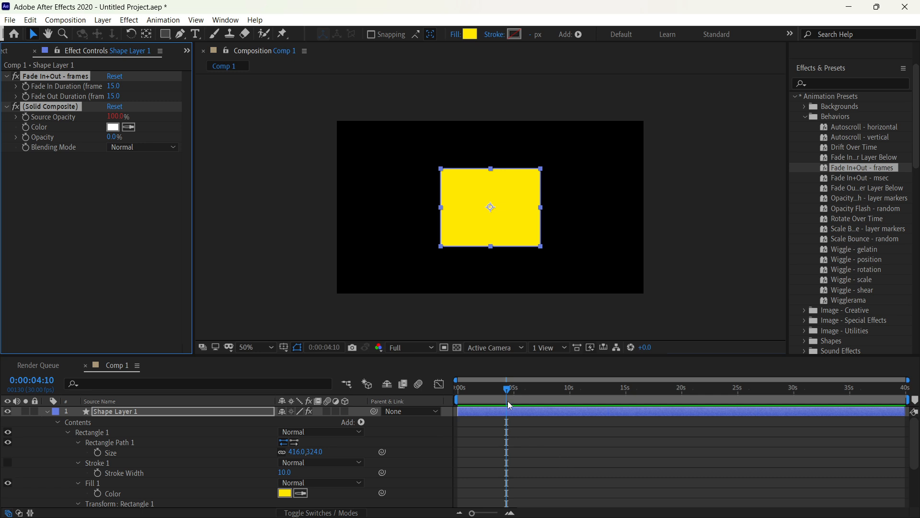
{"action": "left_click_drag", "start_coordinate": [507, 389], "coordinate": [496, 407]}
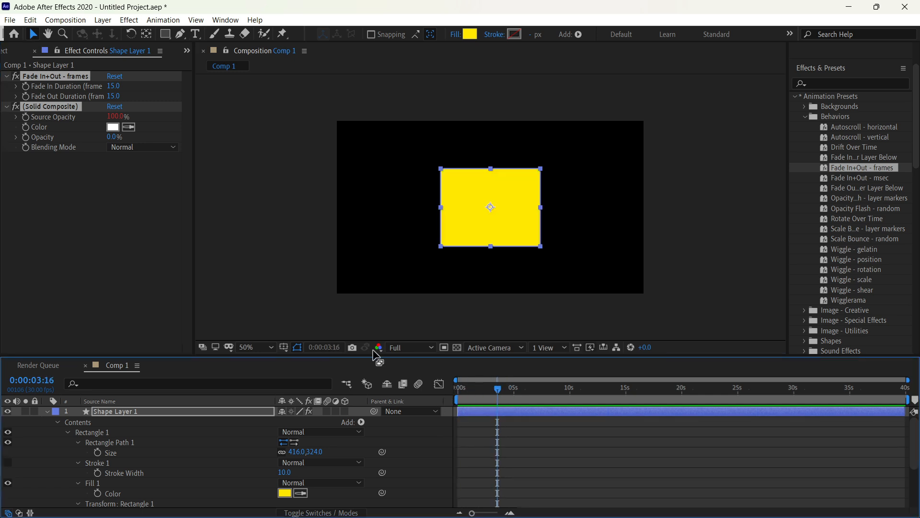
Step: Replace the Fade In+Out - frames preset on the yellow rectangle with Autoscroll - horizontal and preview the scrolling
{"action": "key", "text": "ctrl+z"}
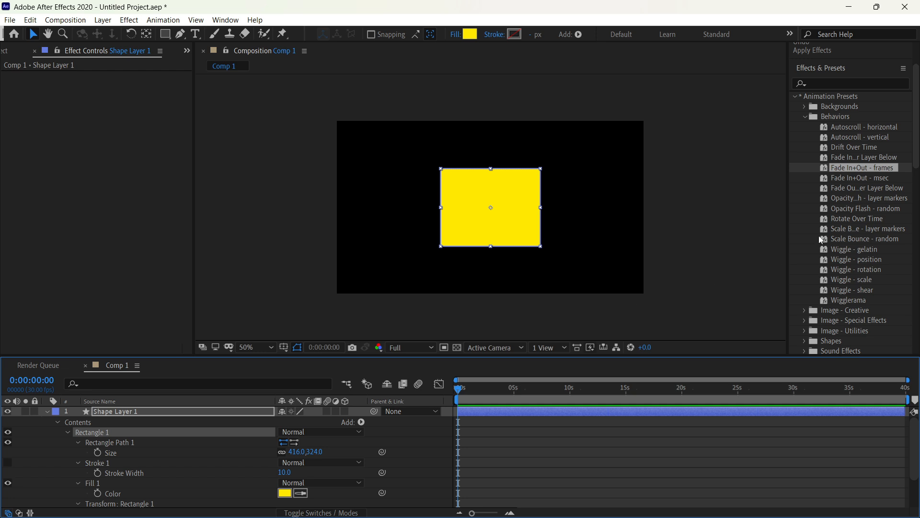
{"action": "left_click", "coordinate": [872, 140]}
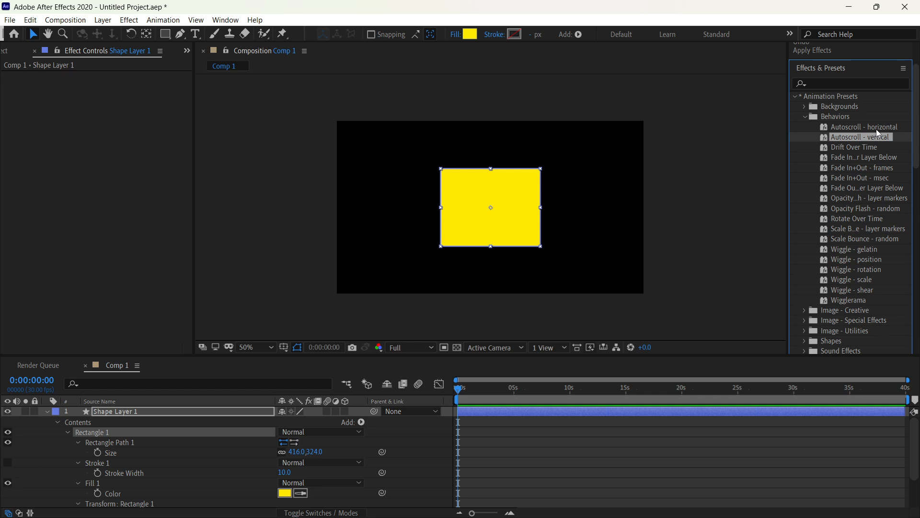
{"action": "left_click_drag", "start_coordinate": [877, 127], "coordinate": [502, 234]}
{"action": "key", "text": "space"}
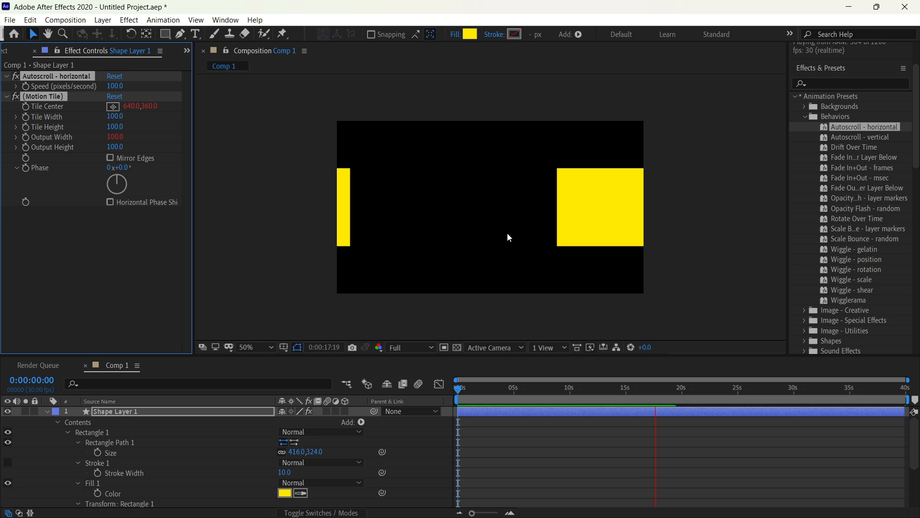
{"action": "key", "text": "space"}
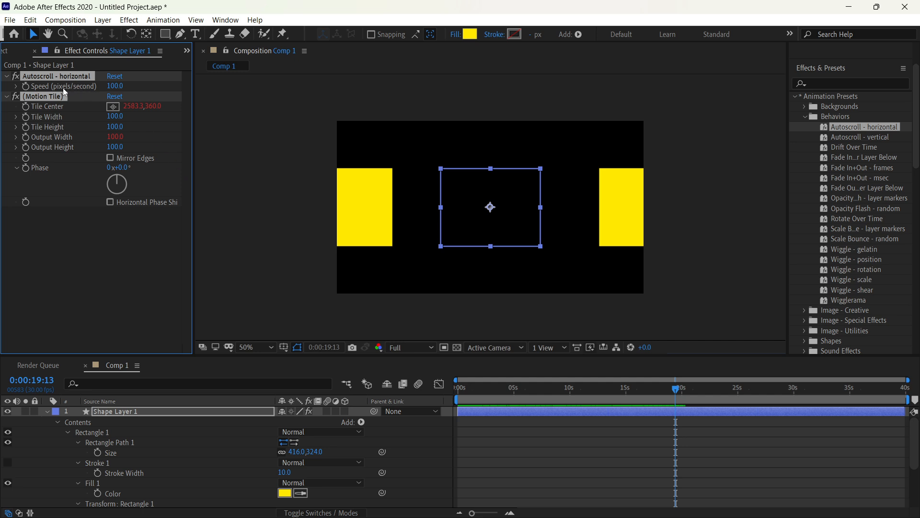
Step: Set the Autoscroll - horizontal speed to 340 pixels per second and preview the scrolling rectangle
{"action": "left_click_drag", "start_coordinate": [110, 87], "coordinate": [123, 87]}
{"action": "key", "text": "space"}
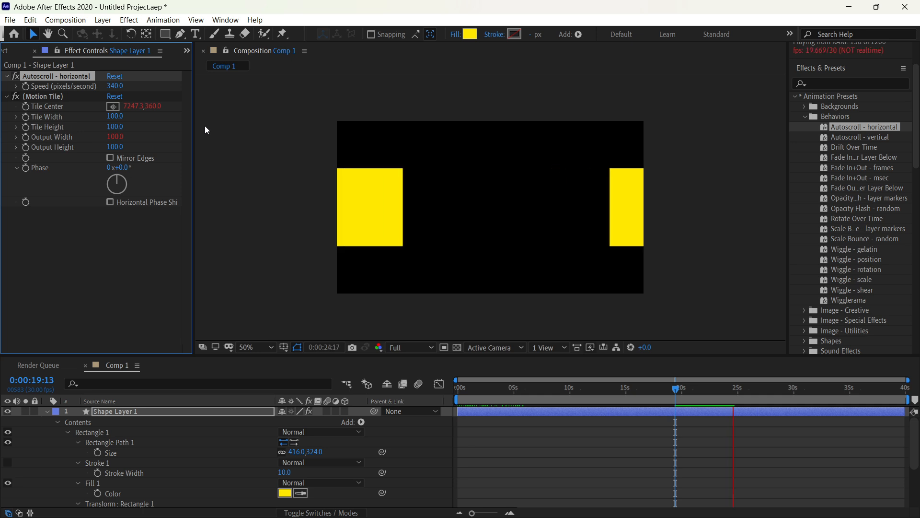
{"action": "key", "text": "space"}
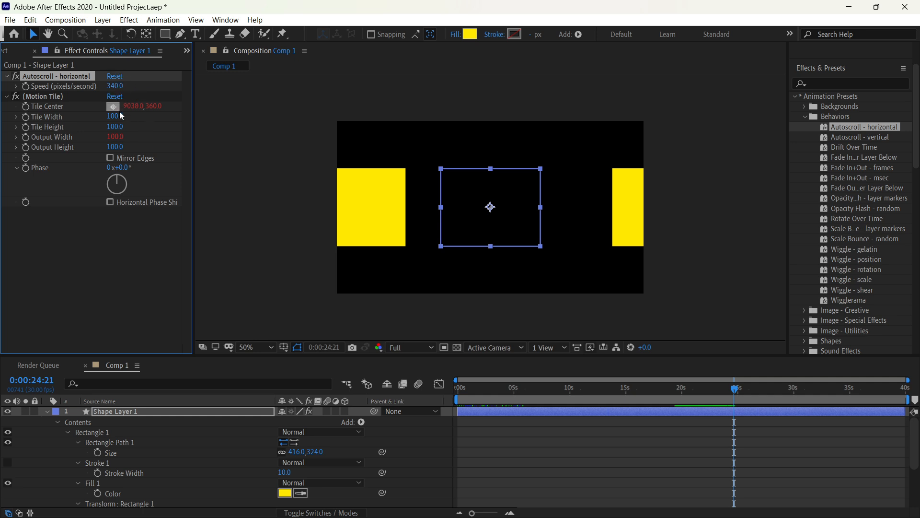
Step: Set Motion Tile's tile width to 55 and tile height to 17, and preview the tiled animation
{"action": "mouse_move", "coordinate": [120, 118]}
{"action": "left_mouse_down"}
{"action": "mouse_move", "coordinate": [81, 121]}
{"action": "mouse_move", "coordinate": [144, 128]}
{"action": "mouse_move", "coordinate": [118, 130]}
{"action": "left_mouse_up"}
{"action": "key", "text": "space"}
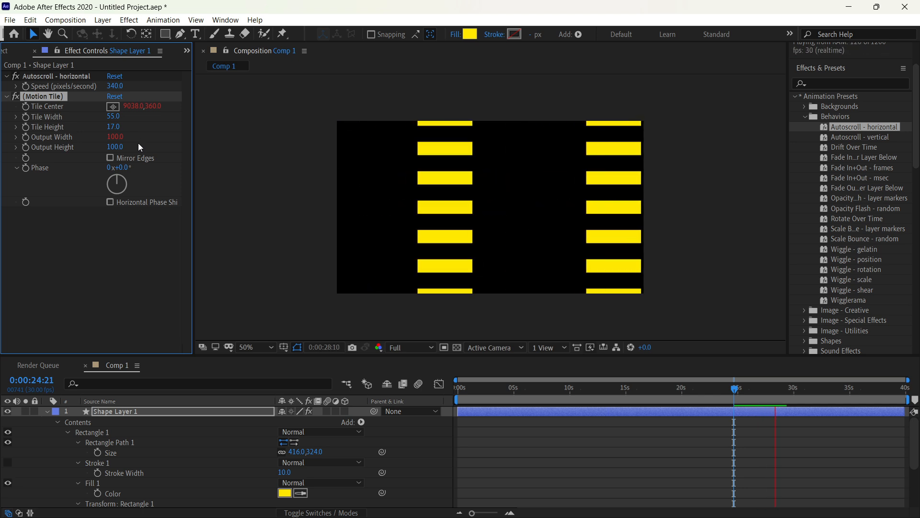
{"action": "key", "text": "space"}
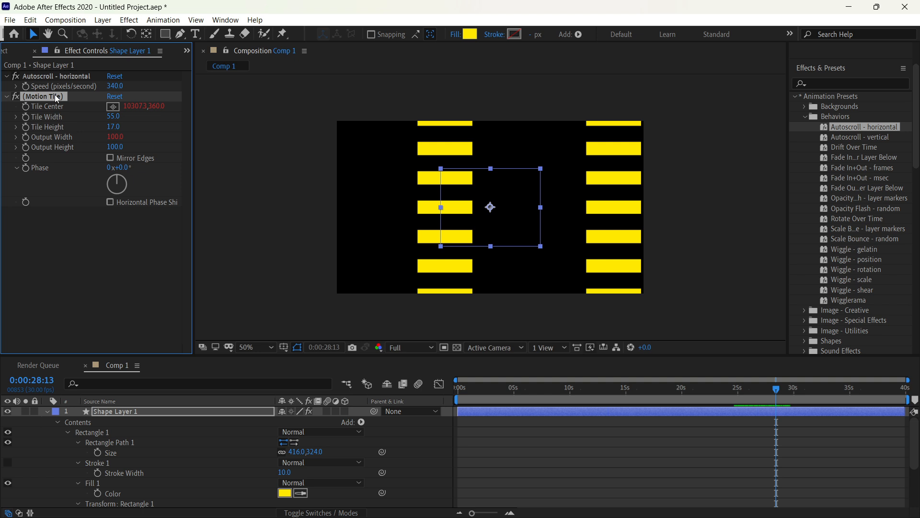
Step: Delete the Motion Tile and Autoscroll - horizontal effects from the shape layer
{"action": "key", "text": "Delete"}
{"action": "left_click", "coordinate": [48, 76]}
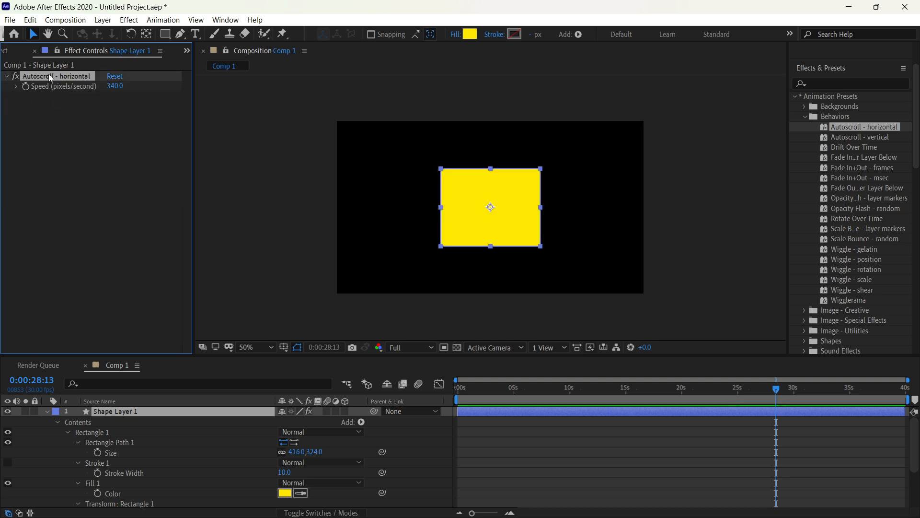
{"action": "key", "text": "Delete"}
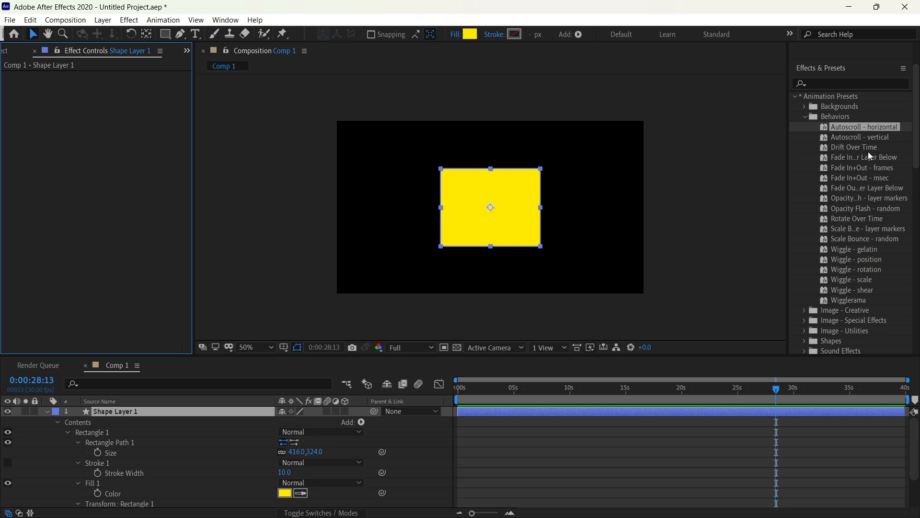
{"action": "left_click_drag", "start_coordinate": [842, 123], "coordinate": [600, 149]}
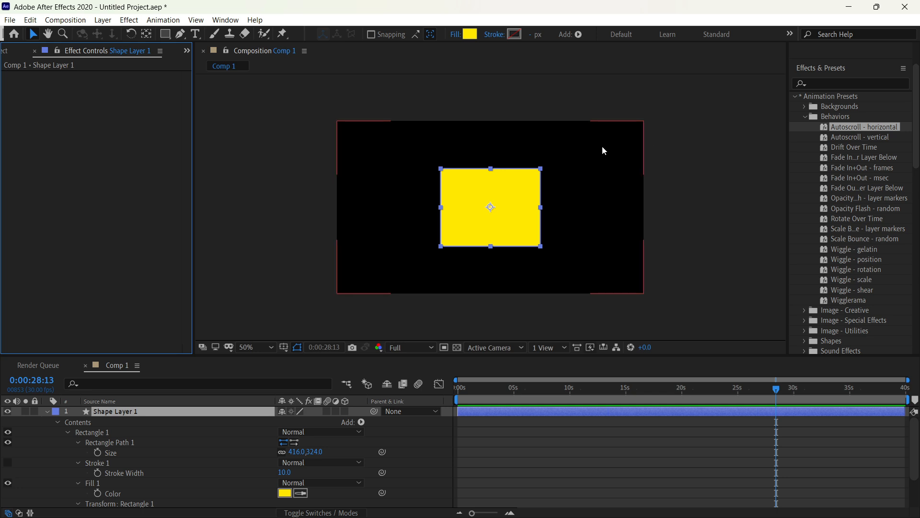
{"action": "left_click_drag", "start_coordinate": [602, 143], "coordinate": [858, 232]}
Step: Collapse the Behaviors preset folder and expand the Image - Creative presets
{"action": "scroll", "coordinate": [845, 196], "scroll_direction": "up", "scroll_amount": 1}
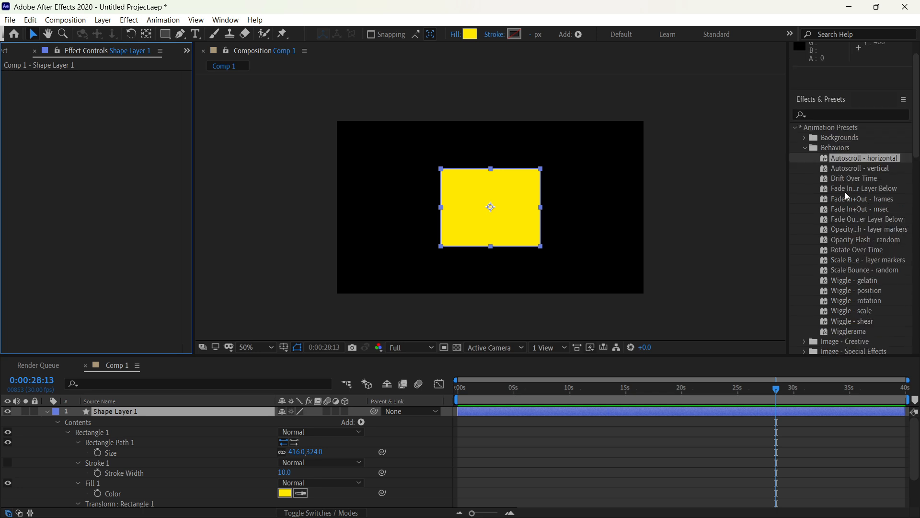
{"action": "left_click", "coordinate": [805, 148]}
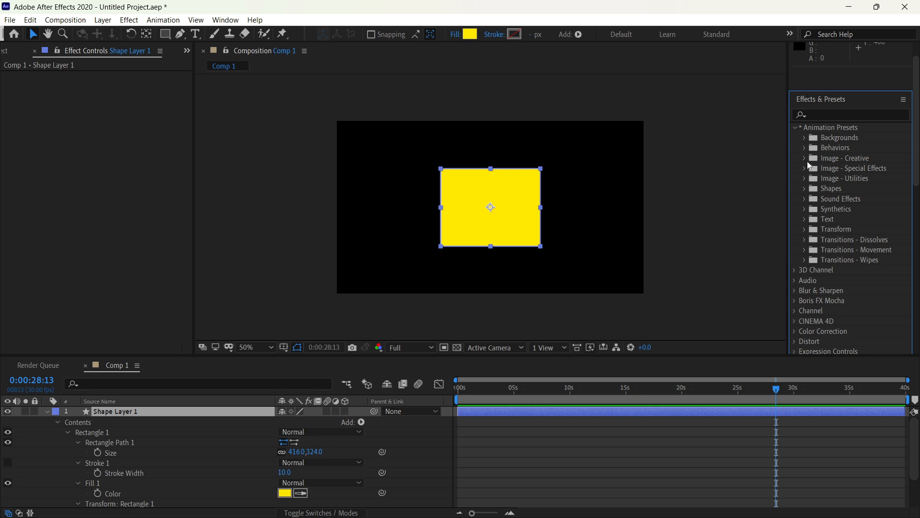
{"action": "left_click", "coordinate": [805, 158]}
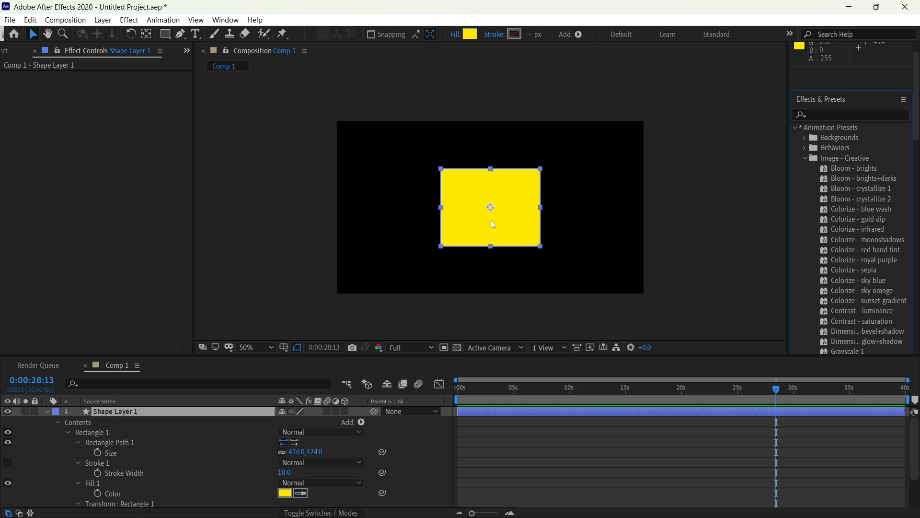
Step: Import Default_Cute_Girl_With_chicken_2 (1).jpg from Downloads and place it in Comp 1 above the shape layer
{"action": "key", "text": "ctrl+i"}
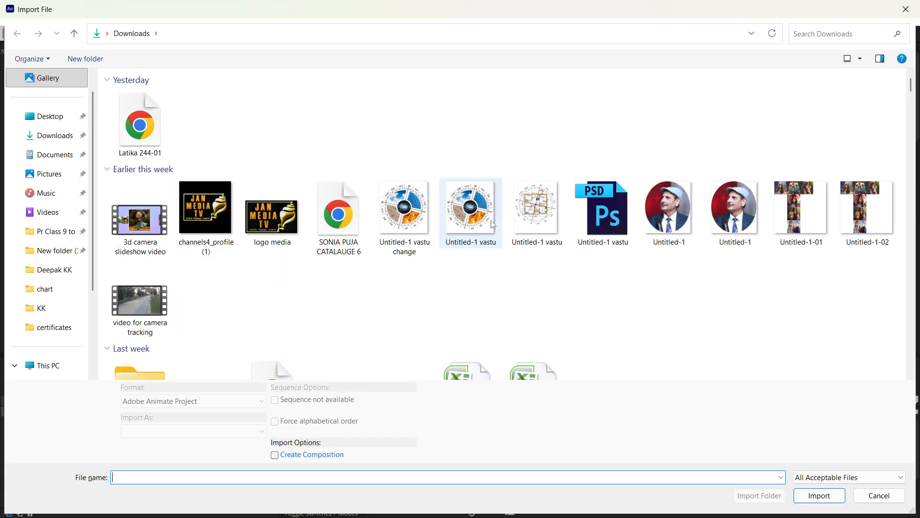
{"action": "scroll", "coordinate": [570, 288], "scroll_direction": "down", "scroll_amount": 8}
{"action": "scroll", "coordinate": [575, 293], "scroll_direction": "down", "scroll_amount": 10}
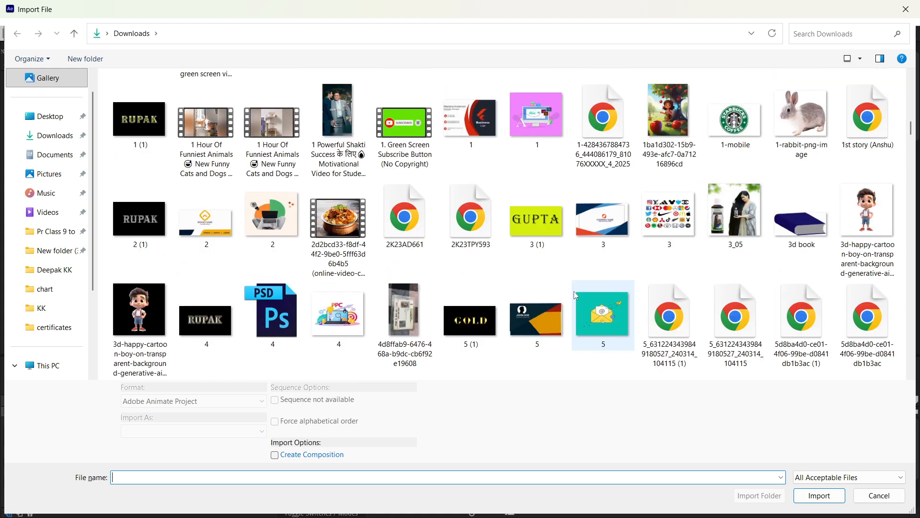
{"action": "scroll", "coordinate": [575, 292], "scroll_direction": "down", "scroll_amount": 10}
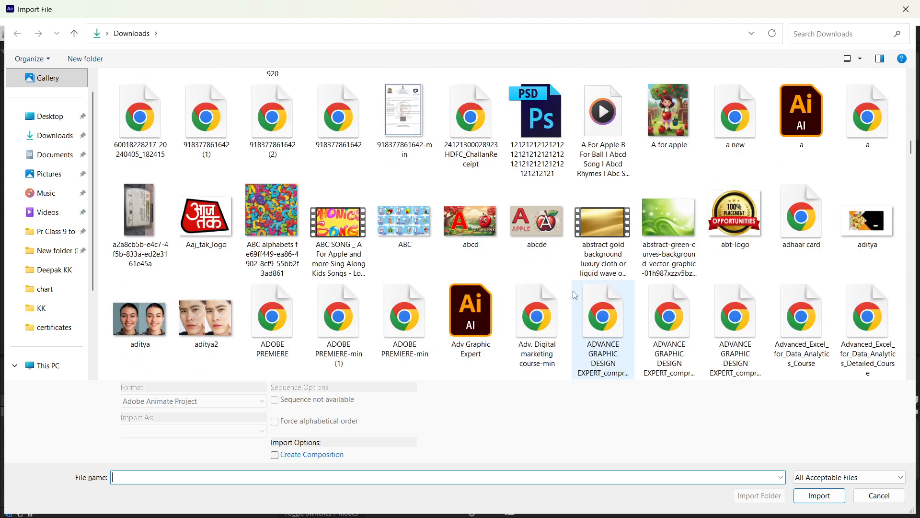
{"action": "scroll", "coordinate": [574, 294], "scroll_direction": "down", "scroll_amount": 10}
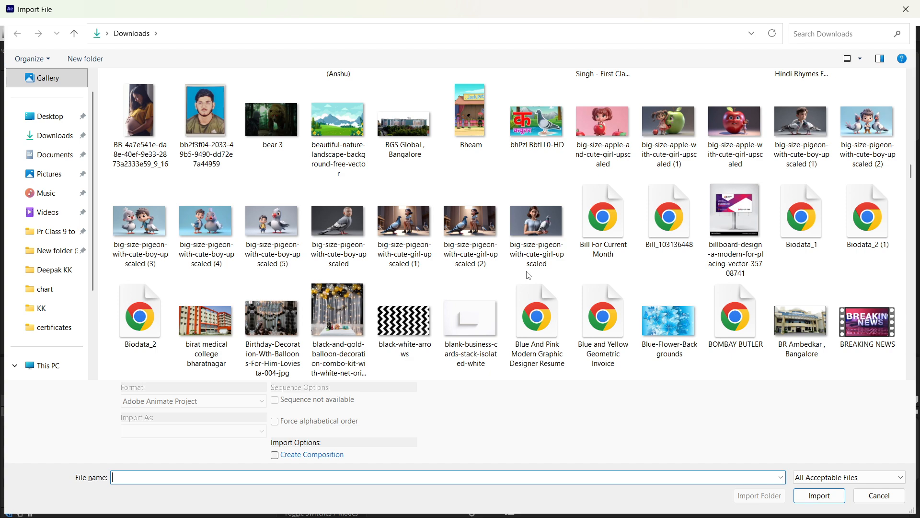
{"action": "scroll", "coordinate": [528, 275], "scroll_direction": "down", "scroll_amount": 10}
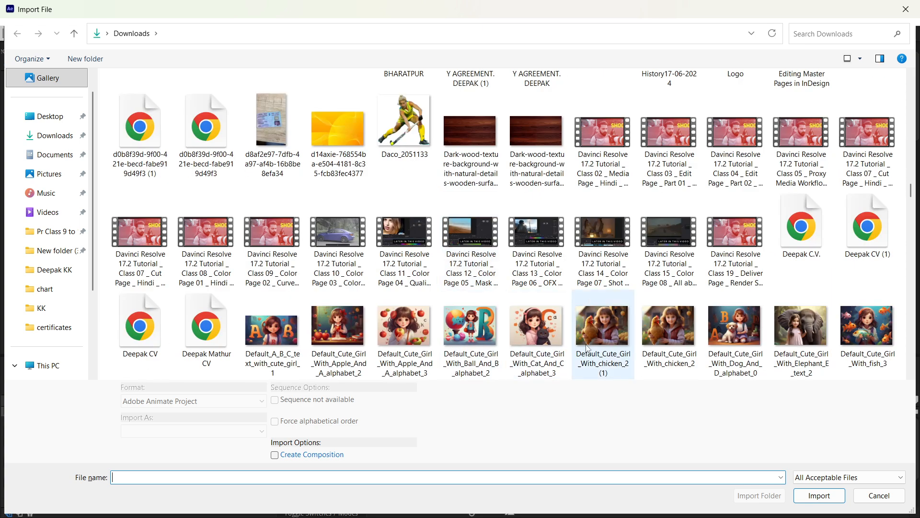
{"action": "left_click", "coordinate": [604, 335]}
{"action": "key", "text": "Return"}
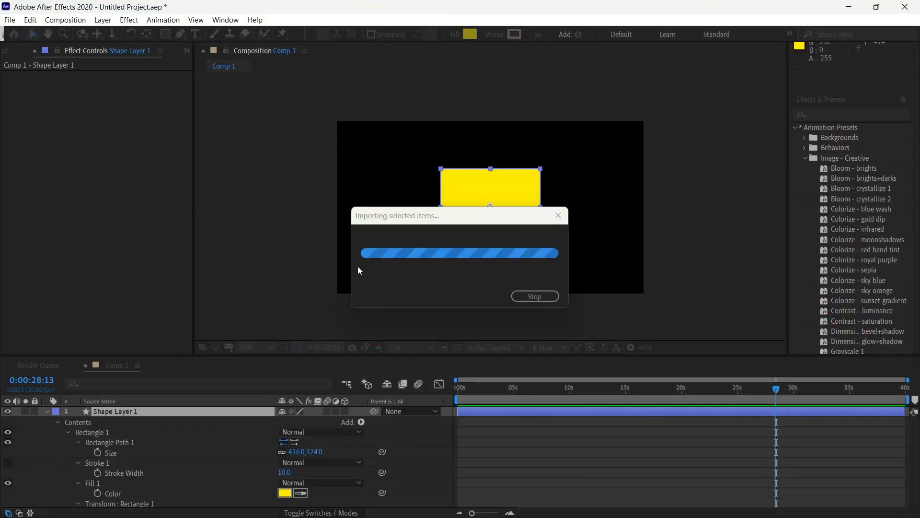
{"action": "left_click_drag", "start_coordinate": [74, 170], "coordinate": [166, 407]}
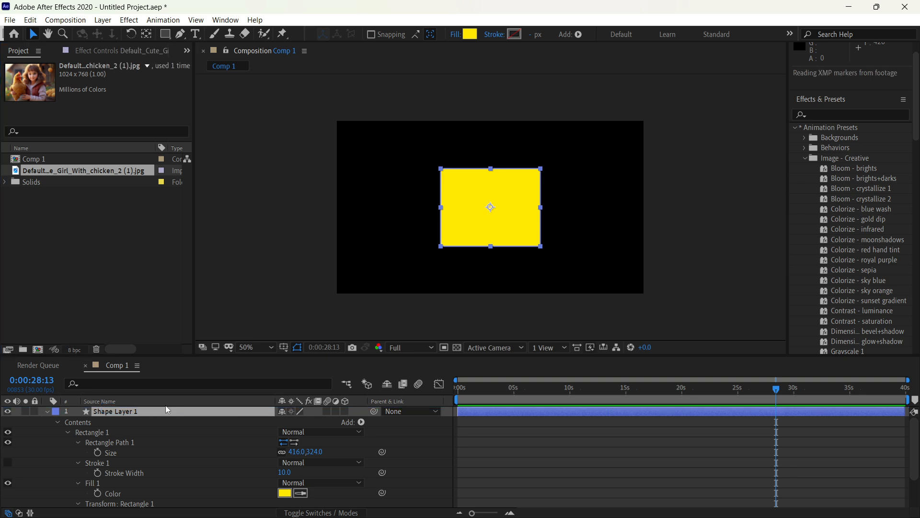
Step: Try the Bloom - crystallize 1 and Colorize - sky orange presets on the girl image, undoing each one
{"action": "left_click", "coordinate": [863, 188]}
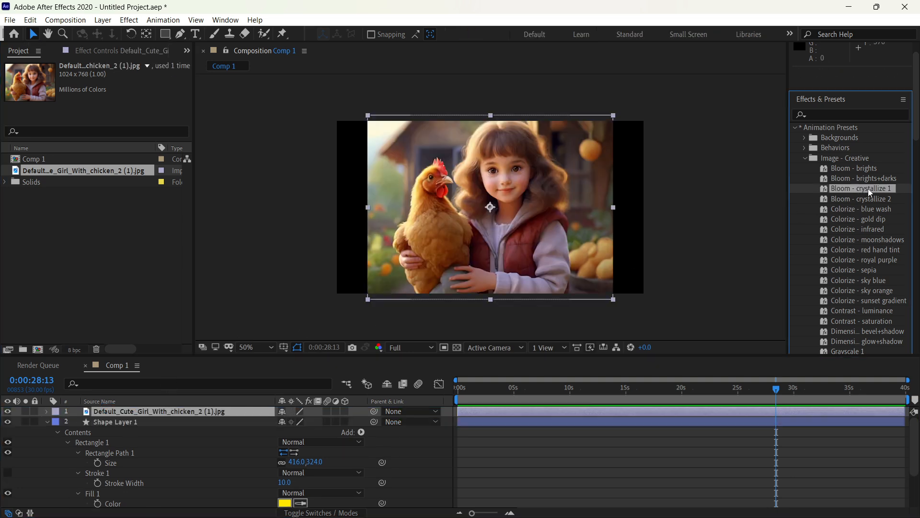
{"action": "left_click_drag", "start_coordinate": [871, 193], "coordinate": [551, 180]}
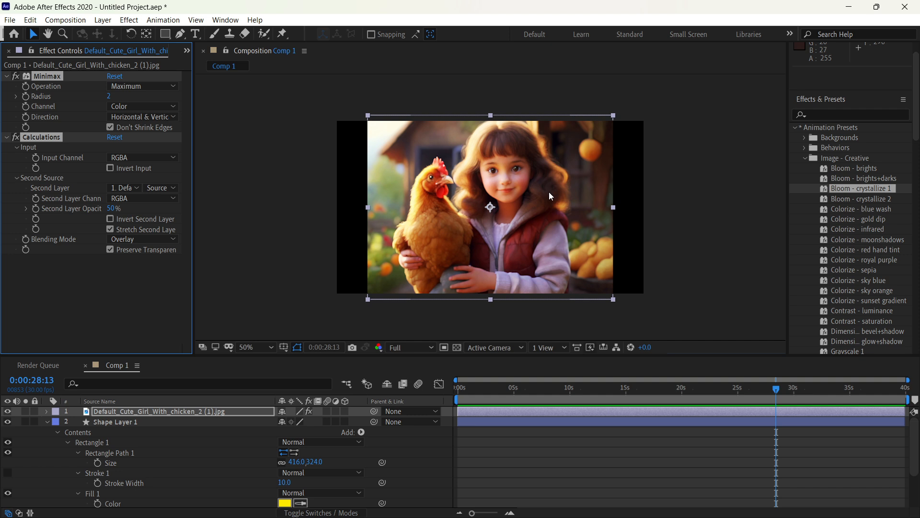
{"action": "key", "text": "ctrl+z"}
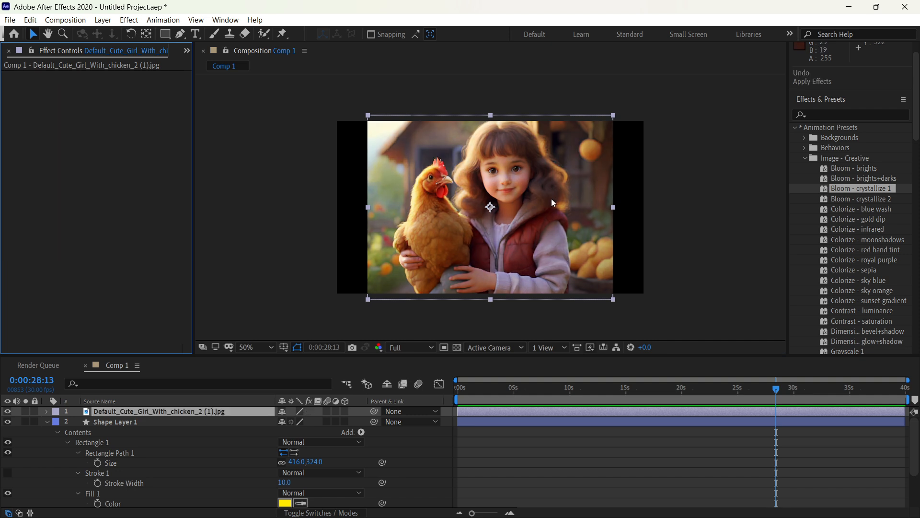
{"action": "left_click_drag", "start_coordinate": [857, 290], "coordinate": [515, 219]}
{"action": "key", "text": "ctrl+z"}
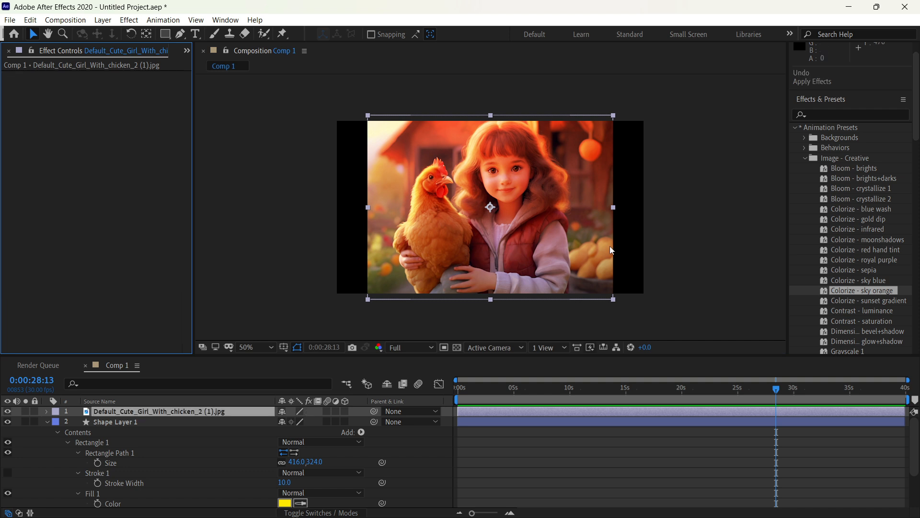
Step: Apply the bevel+shadow preset to the girl image, trying a Bevel Alpha edge thickness of 34.50 and undoing that change
{"action": "left_click_drag", "start_coordinate": [867, 331], "coordinate": [531, 200]}
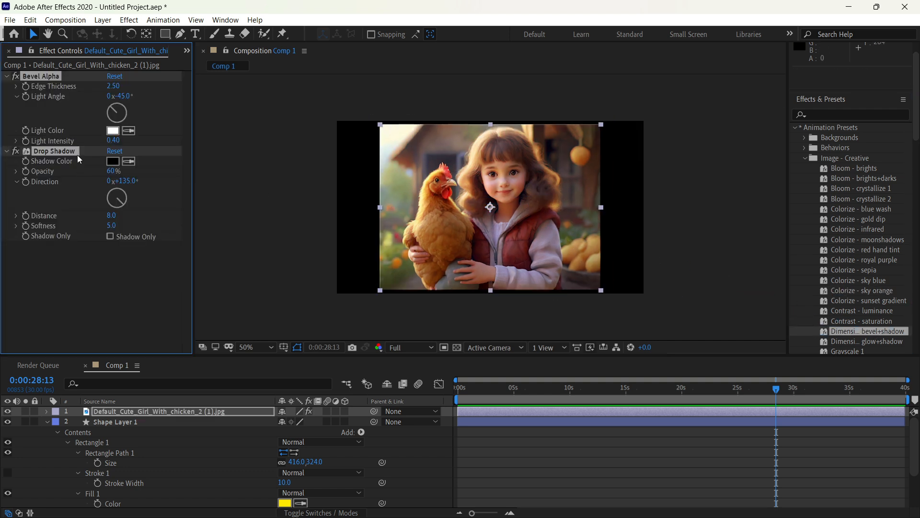
{"action": "scroll", "coordinate": [569, 120], "scroll_direction": "up", "scroll_amount": 4}
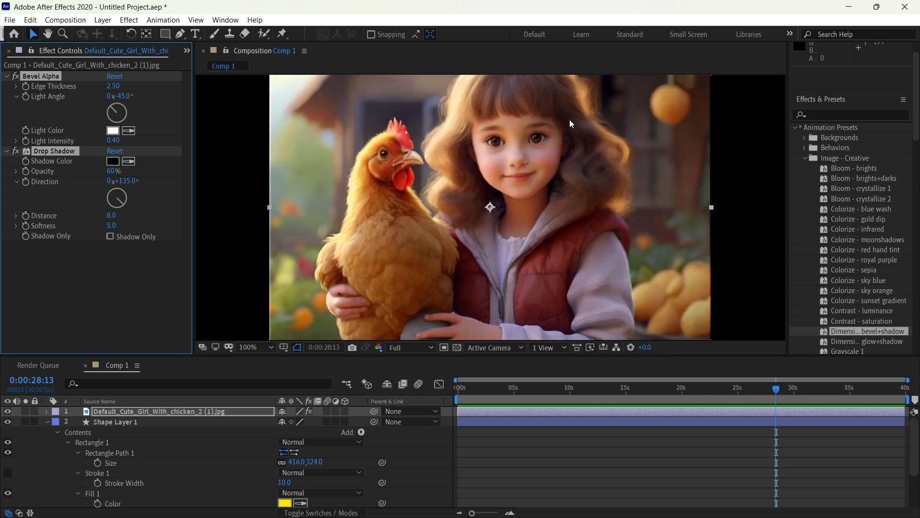
{"action": "scroll", "coordinate": [569, 122], "scroll_direction": "down", "scroll_amount": 3}
{"action": "left_click_drag", "start_coordinate": [568, 122], "coordinate": [559, 201]}
{"action": "key", "text": "v"}
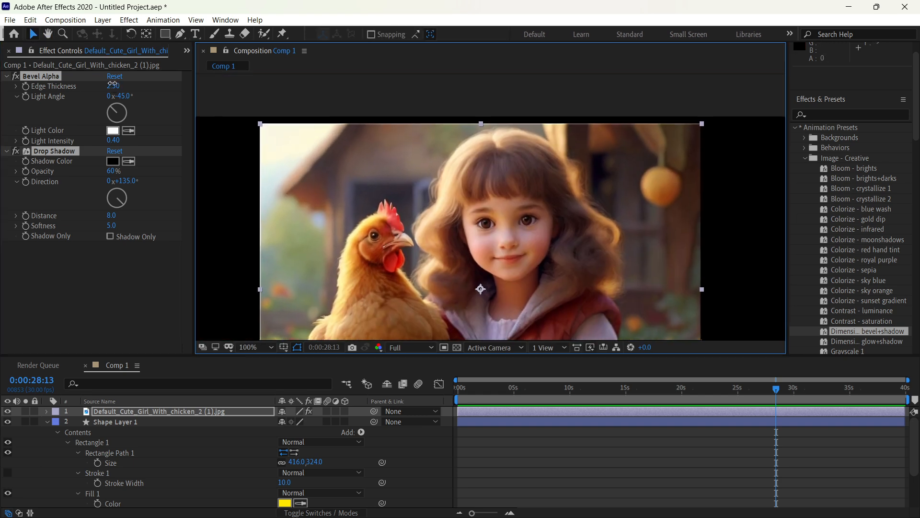
{"action": "left_click_drag", "start_coordinate": [113, 86], "coordinate": [303, 86]}
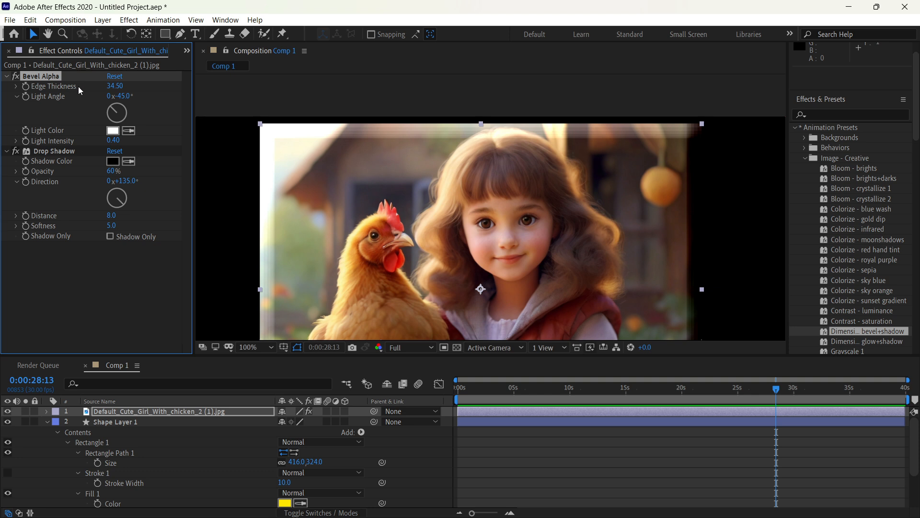
{"action": "key", "text": "ctrl+z"}
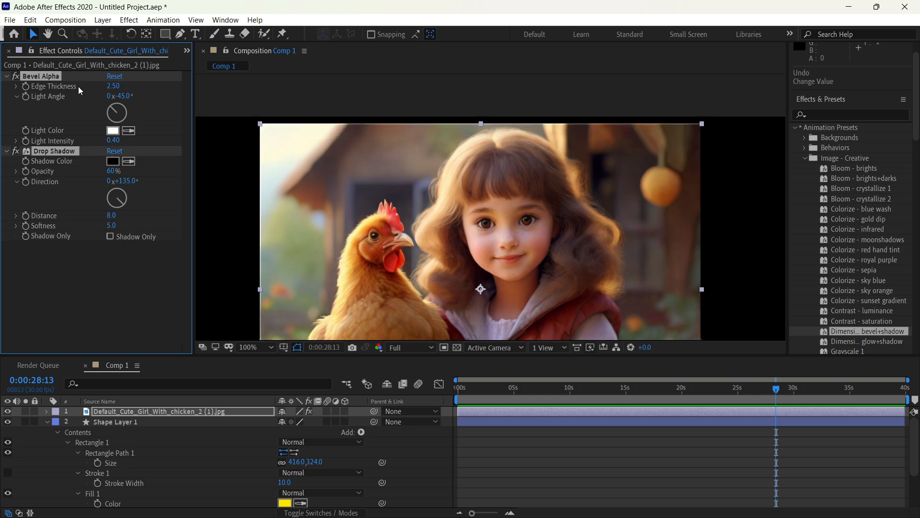
Step: Try the Colorize - royal purple preset with Levels input black at -12.8 and input white at 237.2, and undo both
{"action": "left_click", "coordinate": [865, 260]}
{"action": "left_click_drag", "start_coordinate": [870, 263], "coordinate": [491, 235]}
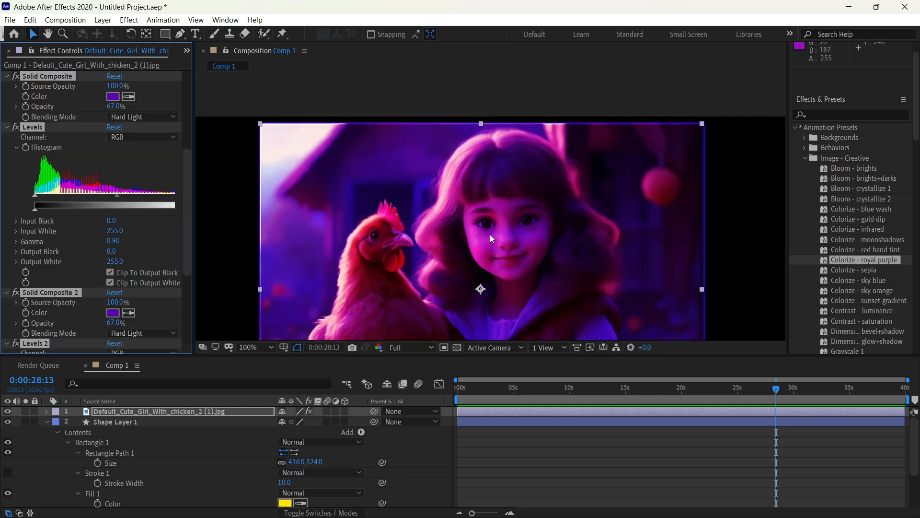
{"action": "scroll", "coordinate": [490, 234], "scroll_direction": "up", "scroll_amount": 1}
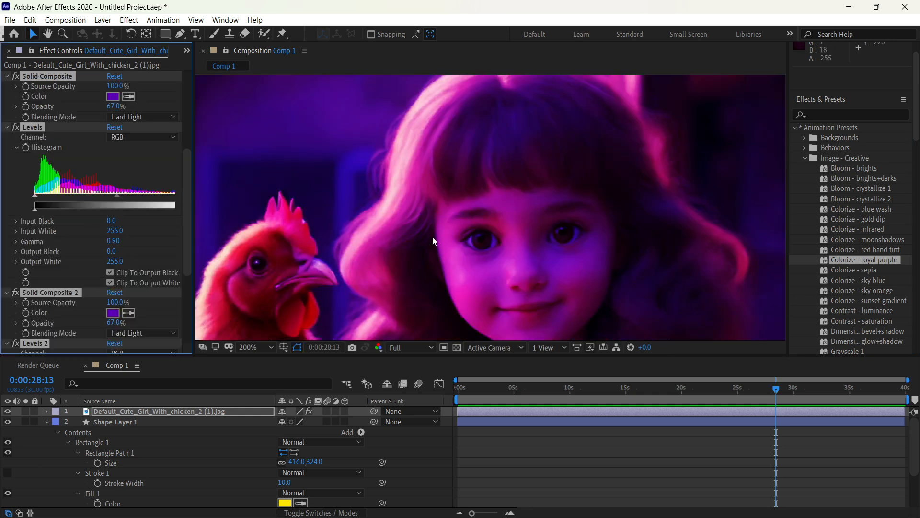
{"action": "scroll", "coordinate": [549, 212], "scroll_direction": "down", "scroll_amount": 5}
{"action": "key", "text": "period"}
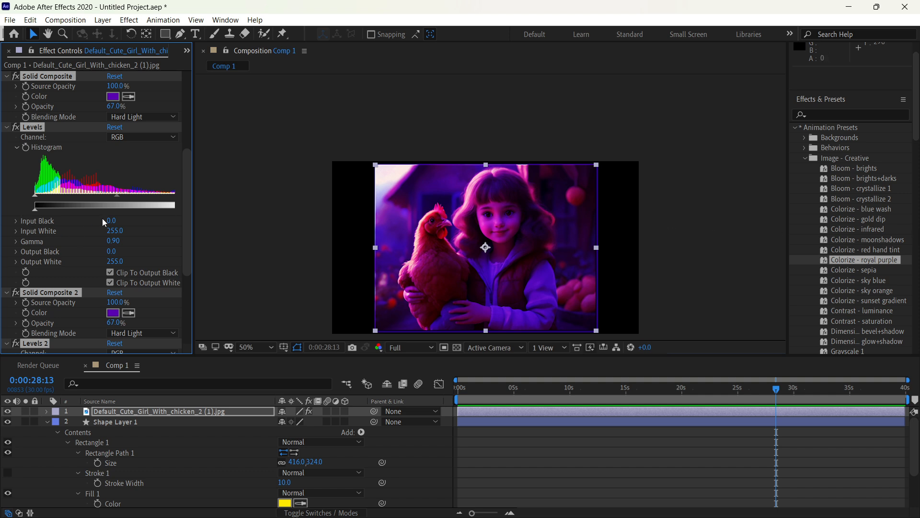
{"action": "mouse_move", "coordinate": [110, 224]}
{"action": "left_mouse_down"}
{"action": "mouse_move", "coordinate": [162, 222]}
{"action": "mouse_move", "coordinate": [105, 220]}
{"action": "mouse_move", "coordinate": [127, 236]}
{"action": "mouse_move", "coordinate": [113, 236]}
{"action": "left_mouse_up"}
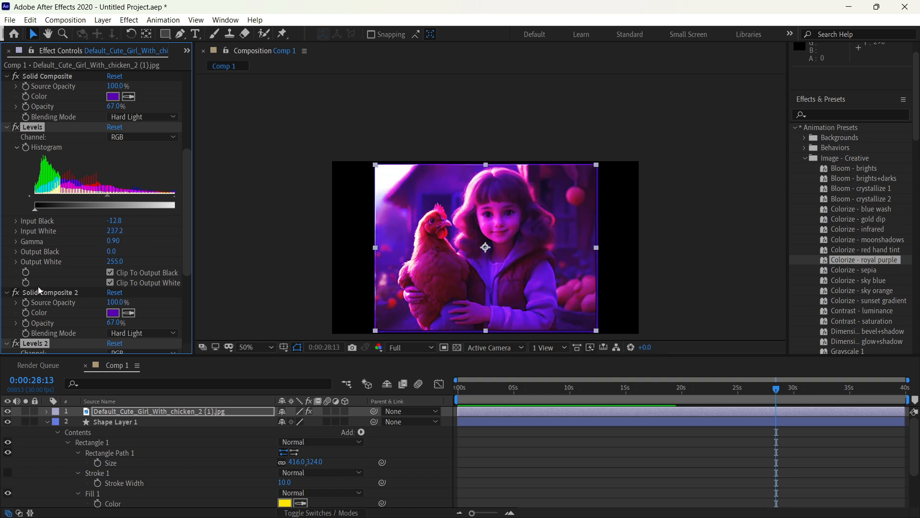
{"action": "key", "text": "ctrl+z"}
{"action": "key", "text": "ctrl+z"}
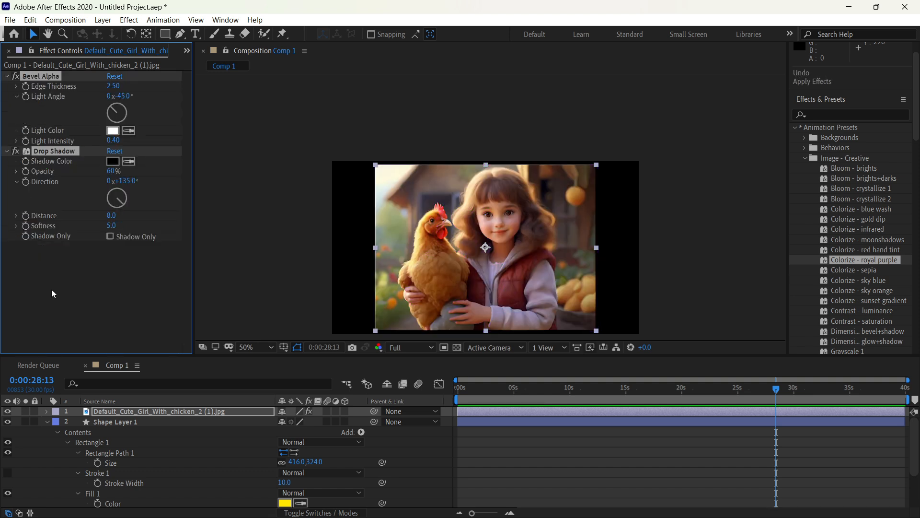
Step: Try the Grayscale 2 preset on the girl image and undo it
{"action": "scroll", "coordinate": [867, 324], "scroll_direction": "down", "scroll_amount": 2}
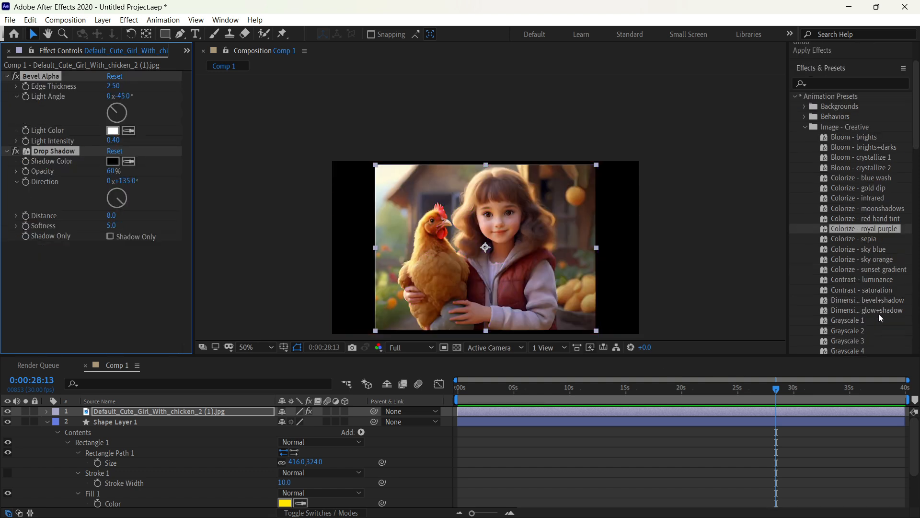
{"action": "left_click", "coordinate": [864, 331]}
{"action": "left_click_drag", "start_coordinate": [599, 303], "coordinate": [524, 286]}
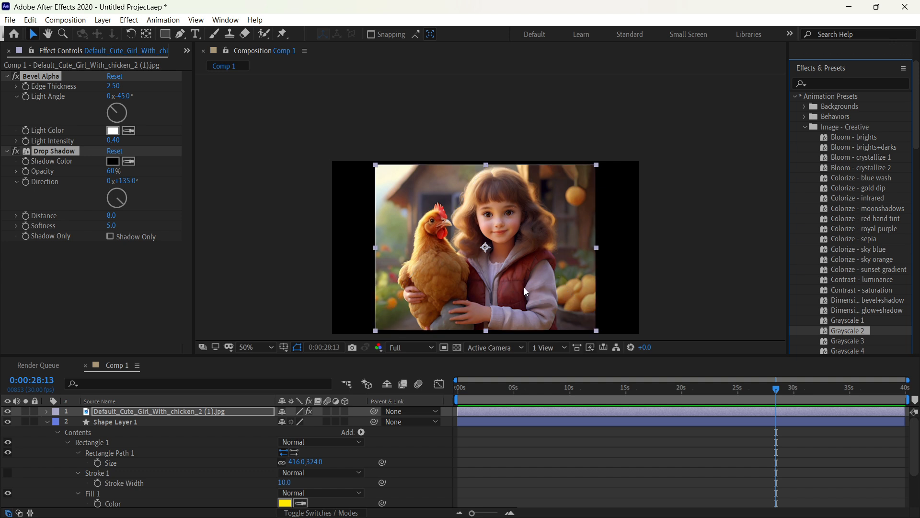
{"action": "key", "text": "ctrl+z"}
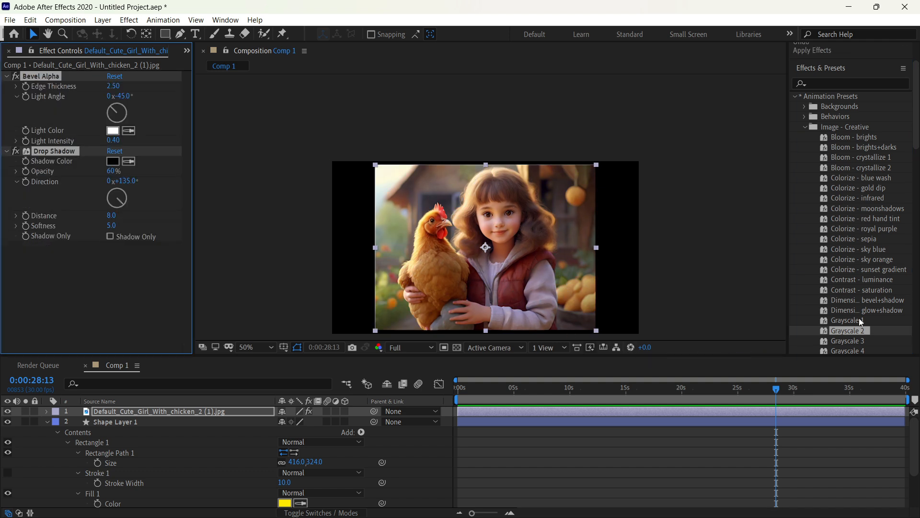
Step: Try the left scoop mask PAL preset on the image, check it at 0:00:33:00, shift its masks, and undo everything
{"action": "scroll", "coordinate": [858, 317], "scroll_direction": "down", "scroll_amount": 4}
{"action": "left_click_drag", "start_coordinate": [868, 266], "coordinate": [525, 263]}
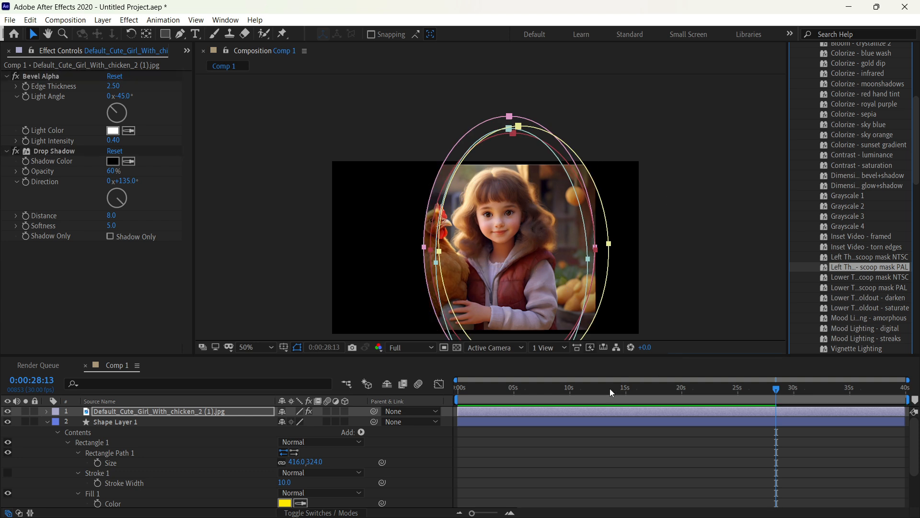
{"action": "left_click_drag", "start_coordinate": [609, 388], "coordinate": [827, 396]}
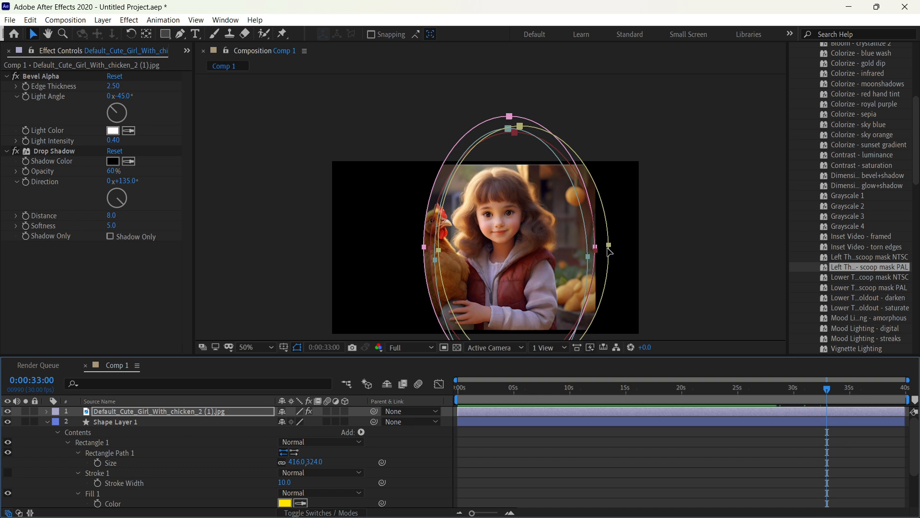
{"action": "left_click_drag", "start_coordinate": [609, 251], "coordinate": [590, 246]}
{"action": "left_click", "coordinate": [677, 254]}
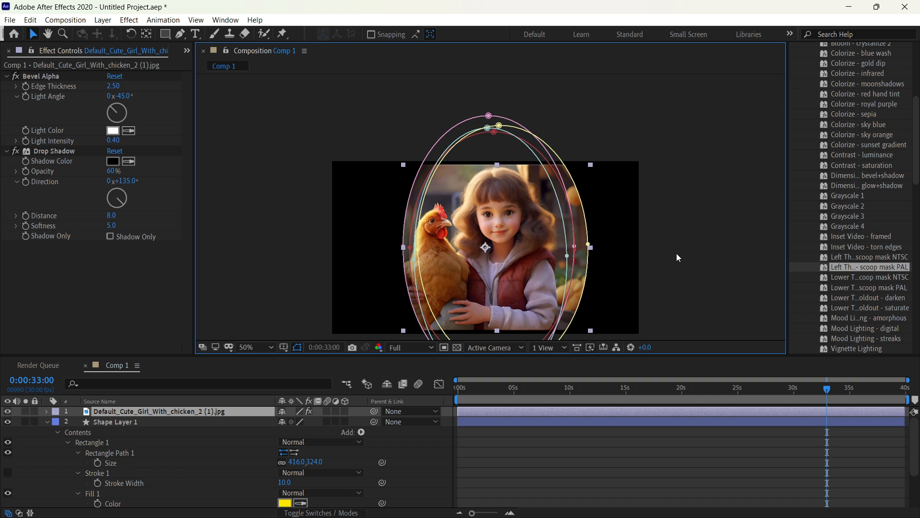
{"action": "key", "text": "ctrl+z"}
{"action": "key", "text": "ctrl+z"}
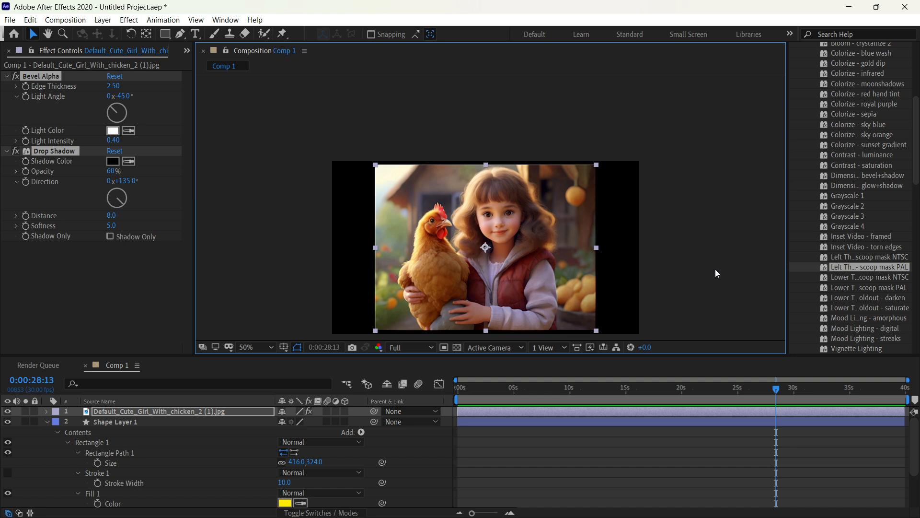
Step: Try the Vignette Lighting preset on the girl image, undo it, and expand the Image - Special Effects presets
{"action": "scroll", "coordinate": [891, 309], "scroll_direction": "down", "scroll_amount": 3}
{"action": "left_click_drag", "start_coordinate": [874, 290], "coordinate": [550, 280]}
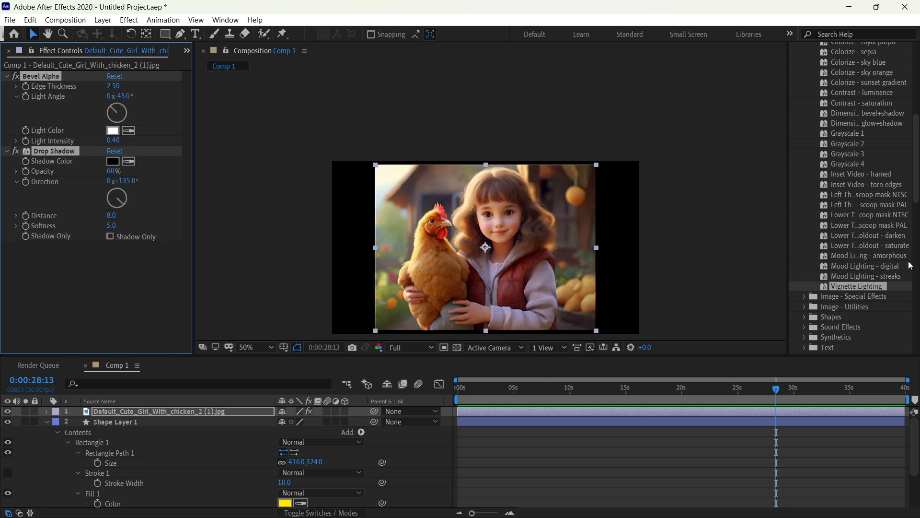
{"action": "left_click", "coordinate": [805, 296]}
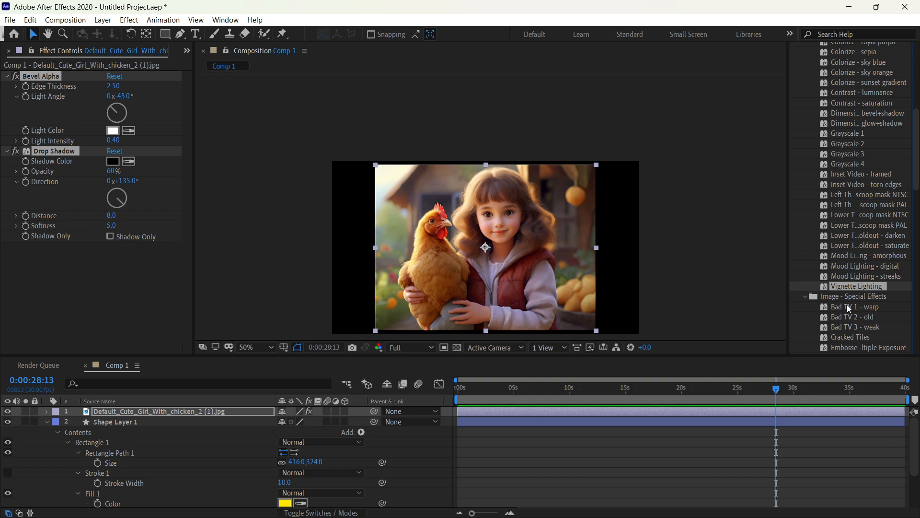
{"action": "scroll", "coordinate": [848, 304], "scroll_direction": "down", "scroll_amount": 3}
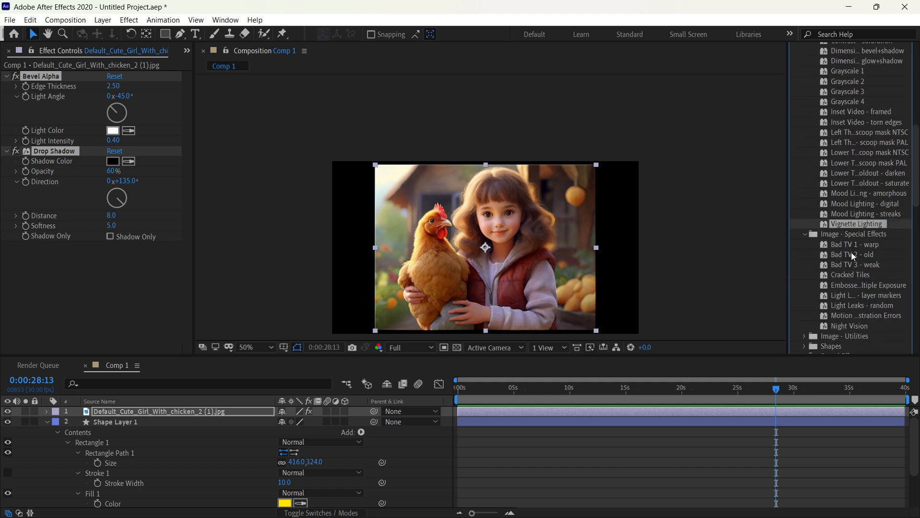
Step: Try the Bad TV 2 - old preset on the girl image, preview its playback, and undo it
{"action": "left_click_drag", "start_coordinate": [851, 252], "coordinate": [503, 250]}
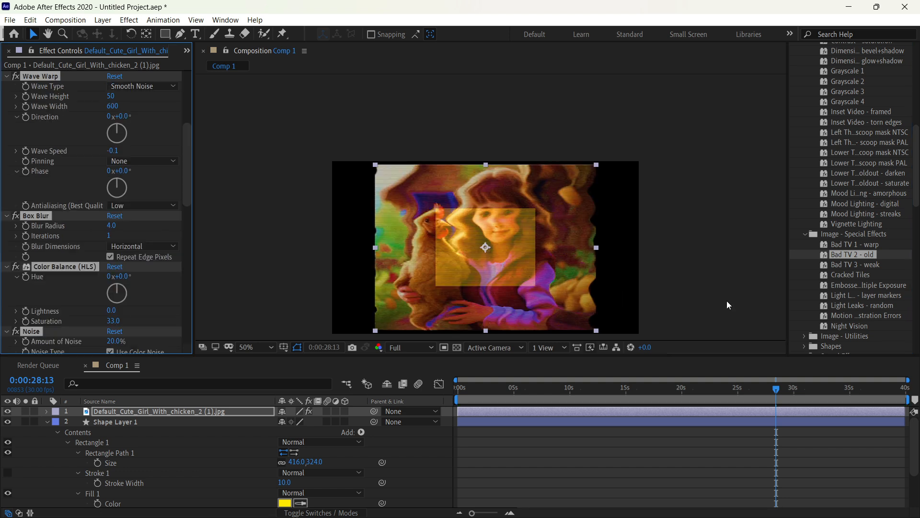
{"action": "key", "text": "space"}
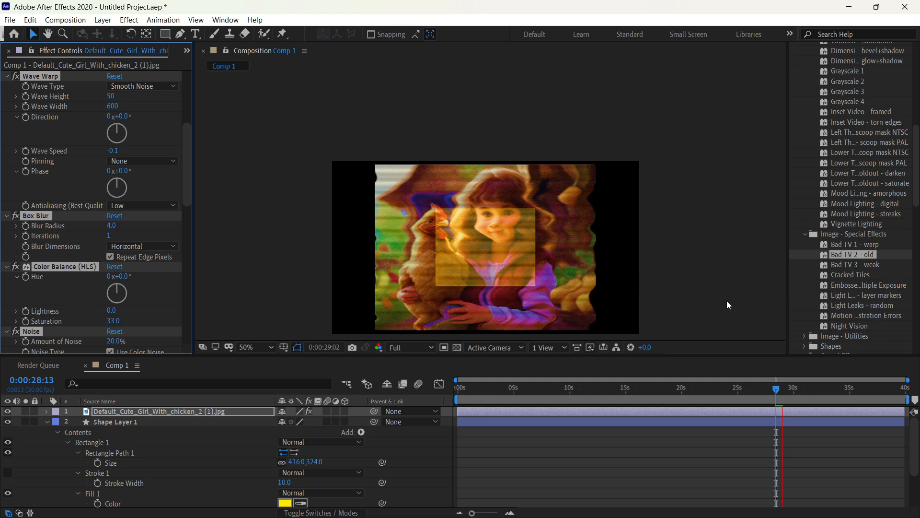
{"action": "key", "text": "space"}
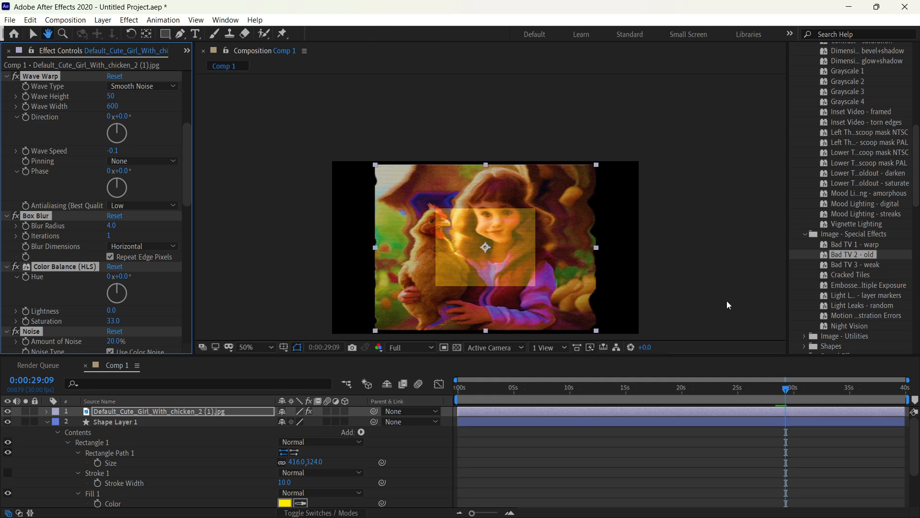
{"action": "key", "text": "ctrl+z"}
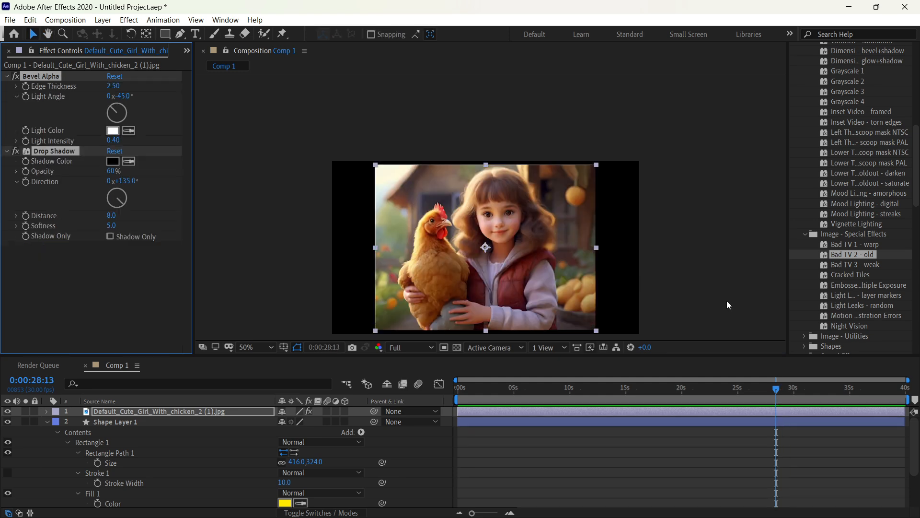
Step: Try the Light Leaks - layer markers special effects preset on the girl image and undo it
{"action": "scroll", "coordinate": [841, 259], "scroll_direction": "up", "scroll_amount": 5}
{"action": "scroll", "coordinate": [841, 260], "scroll_direction": "up", "scroll_amount": 3}
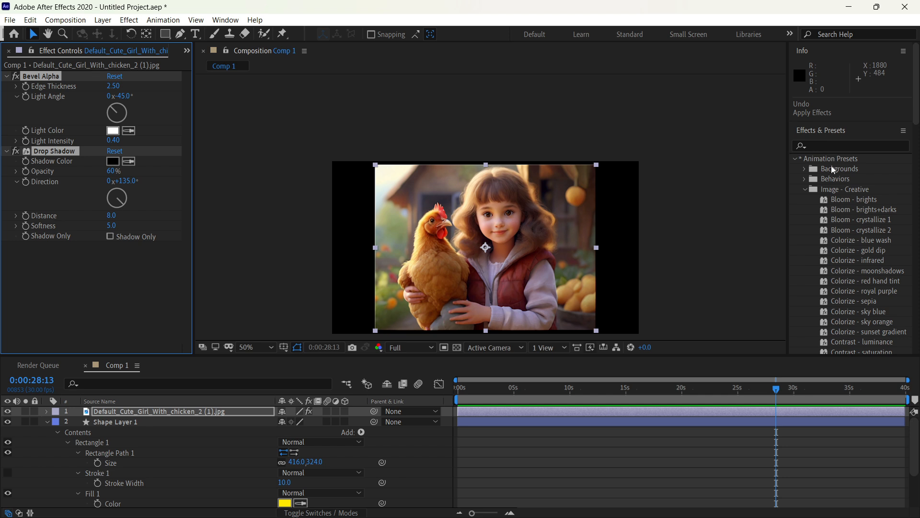
{"action": "scroll", "coordinate": [844, 266], "scroll_direction": "down", "scroll_amount": 8}
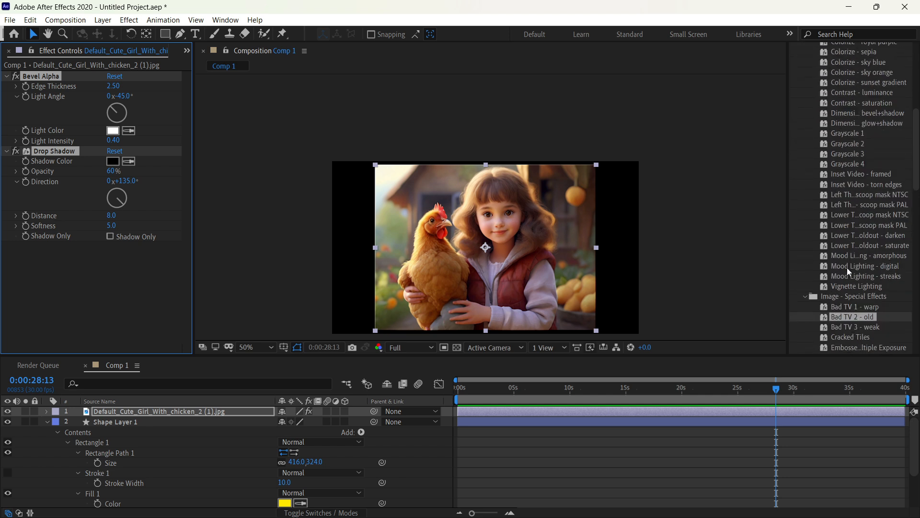
{"action": "scroll", "coordinate": [846, 267], "scroll_direction": "down", "scroll_amount": 3}
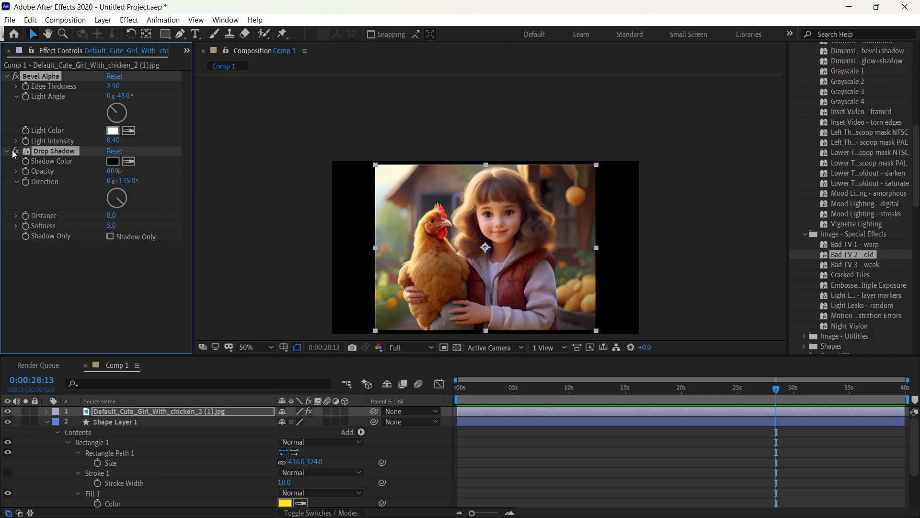
{"action": "left_click", "coordinate": [852, 298]}
{"action": "left_click_drag", "start_coordinate": [852, 300], "coordinate": [456, 295]}
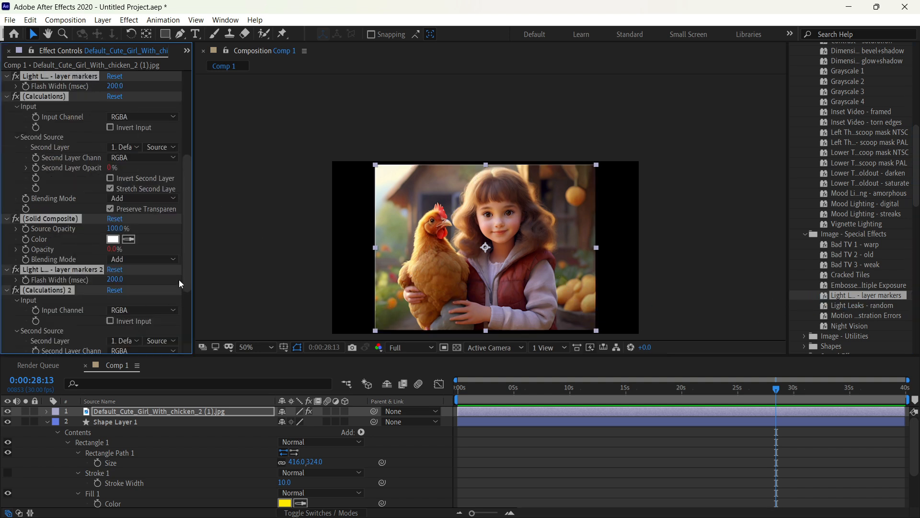
{"action": "key", "text": "ctrl+z"}
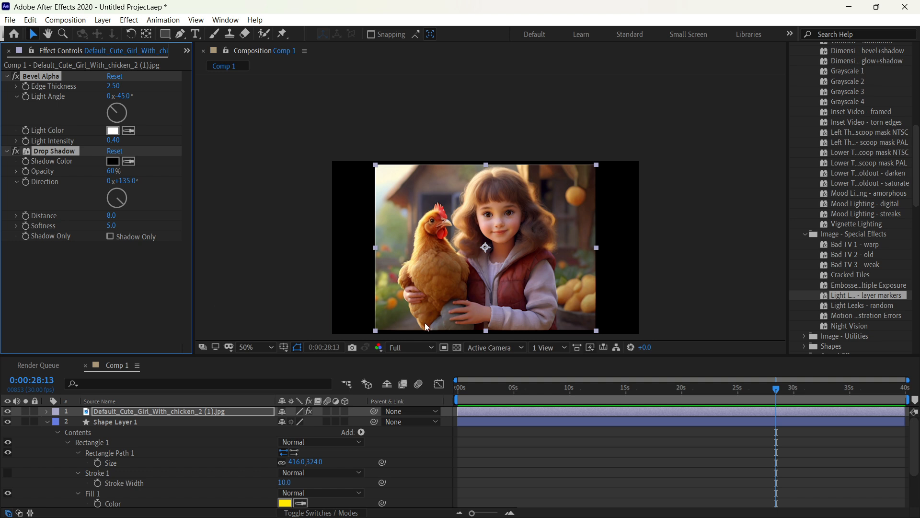
Step: Try the Night Vision preset on the girl image and undo it
{"action": "left_click", "coordinate": [882, 326]}
{"action": "left_click_drag", "start_coordinate": [882, 326], "coordinate": [547, 286]}
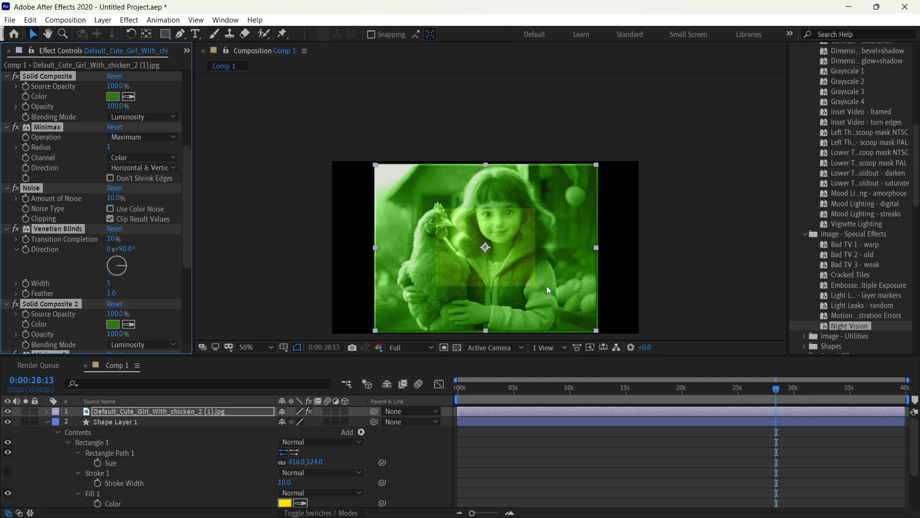
{"action": "key", "text": "ctrl+z"}
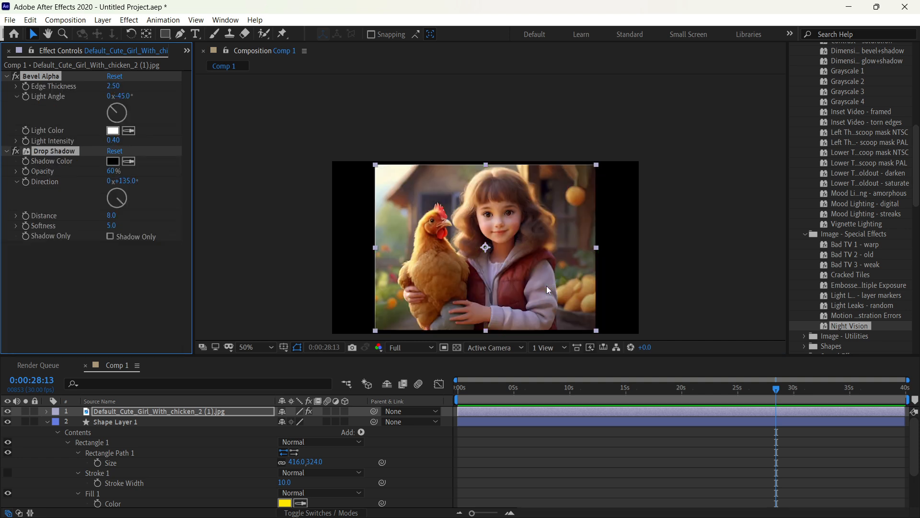
Step: Try the Chasing Line - Boxes preset from the Shapes Elements category on the girl image and review its effect controls
{"action": "scroll", "coordinate": [863, 289], "scroll_direction": "down", "scroll_amount": 3}
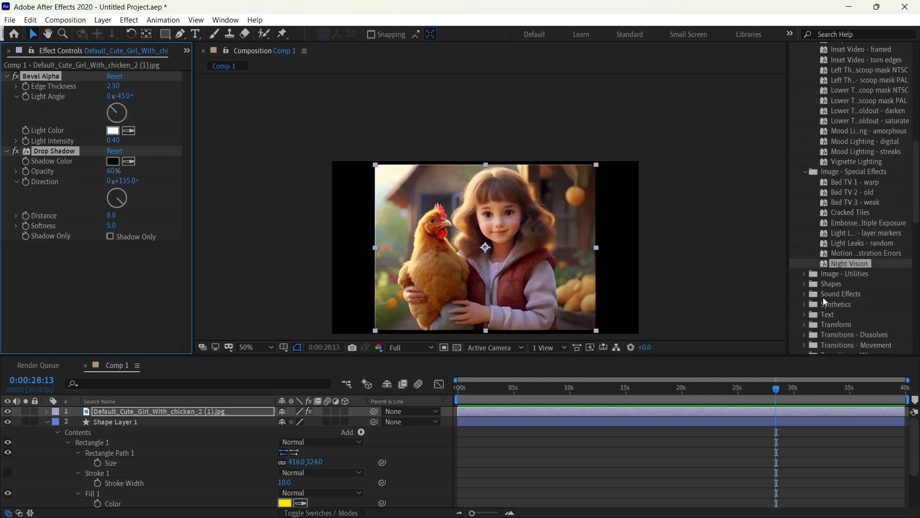
{"action": "left_click", "coordinate": [803, 285]}
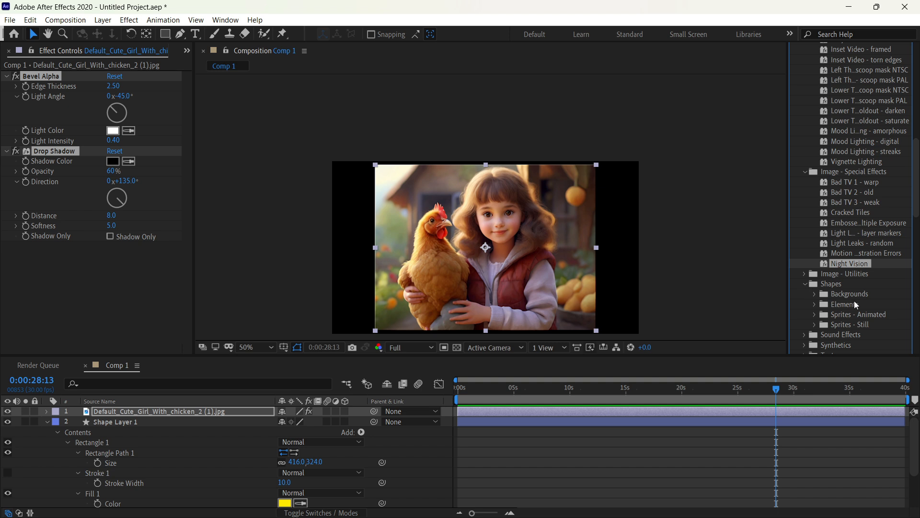
{"action": "left_click", "coordinate": [816, 304]}
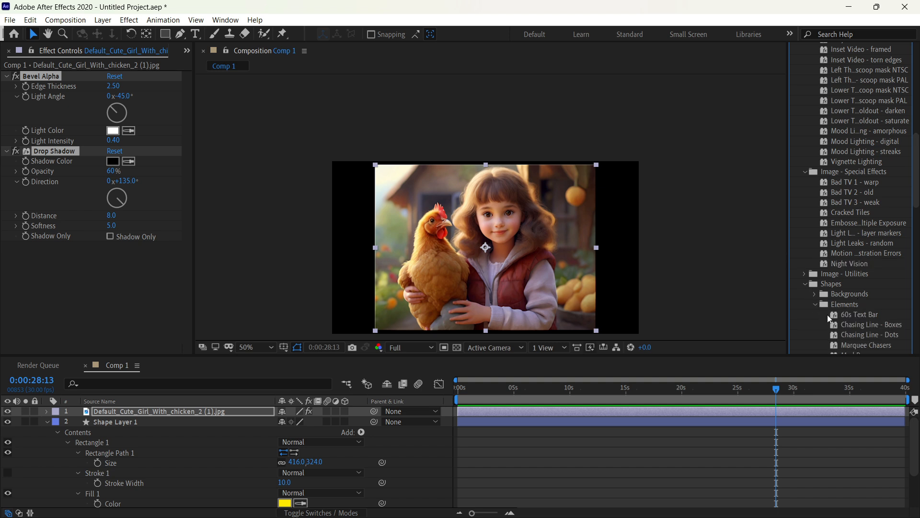
{"action": "left_click_drag", "start_coordinate": [862, 326], "coordinate": [521, 272]}
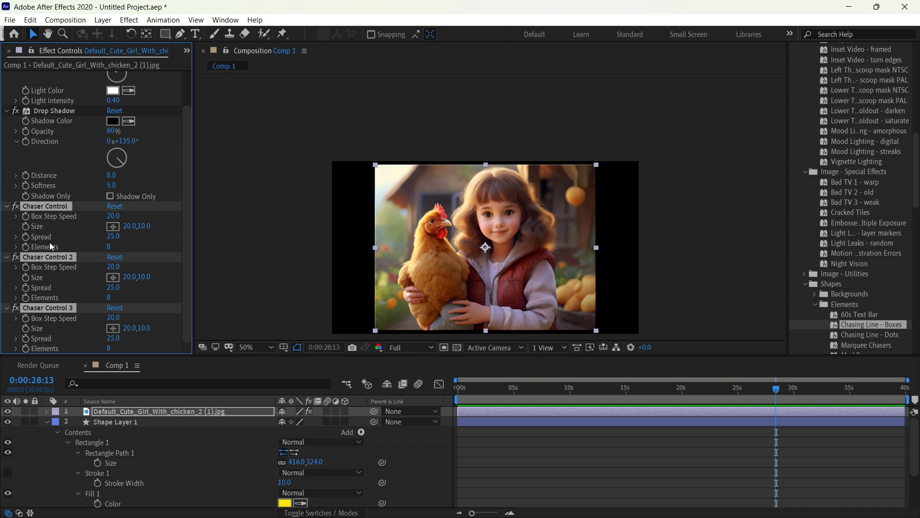
{"action": "scroll", "coordinate": [93, 251], "scroll_direction": "up", "scroll_amount": 2}
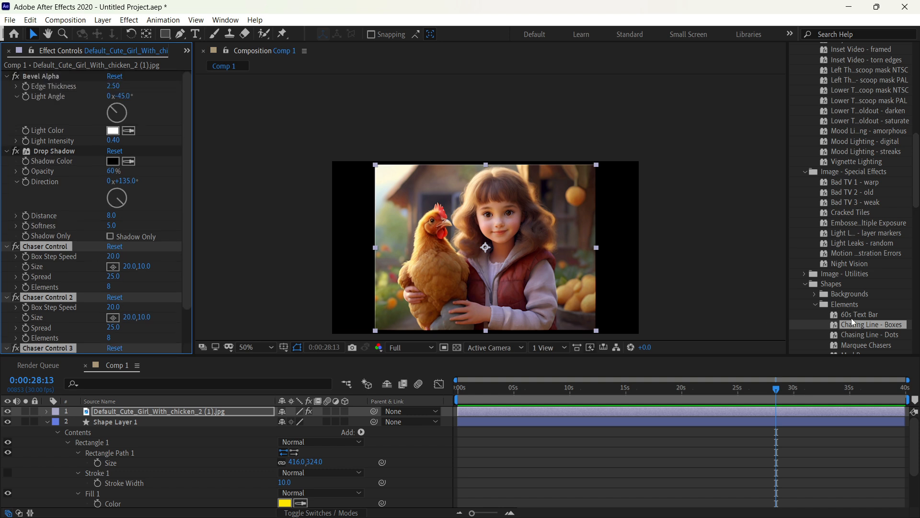
Step: Try the Box Swarm preset from the Shapes Backgrounds category on the girl image with its Speed set to 266
{"action": "left_click", "coordinate": [814, 304]}
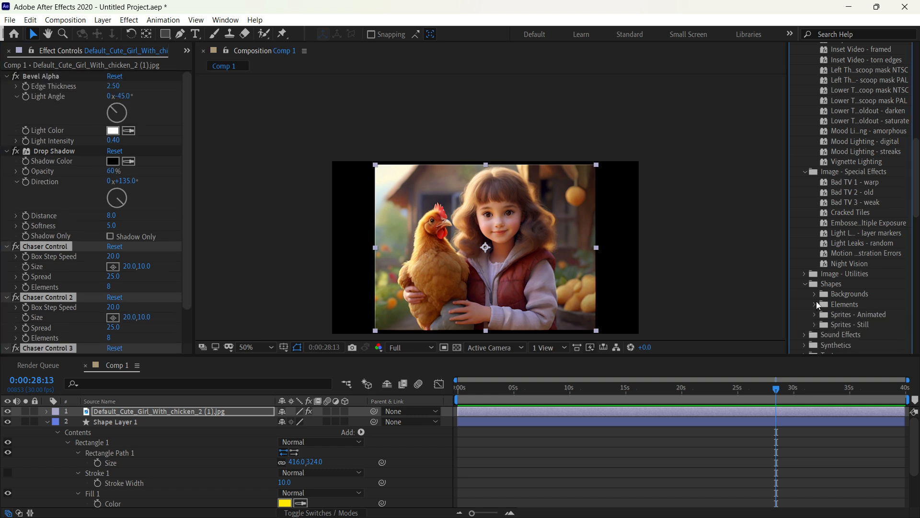
{"action": "left_click", "coordinate": [815, 294]}
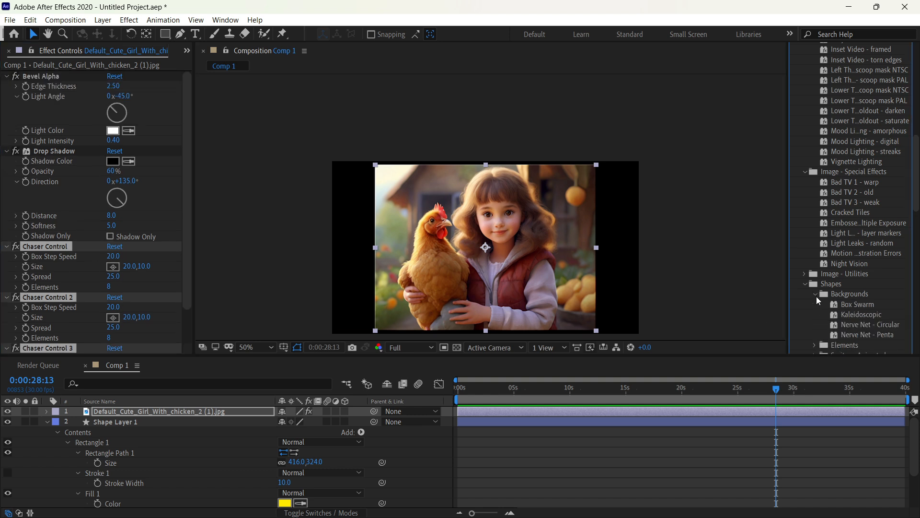
{"action": "left_click", "coordinate": [876, 311]}
{"action": "left_click_drag", "start_coordinate": [879, 306], "coordinate": [512, 252]}
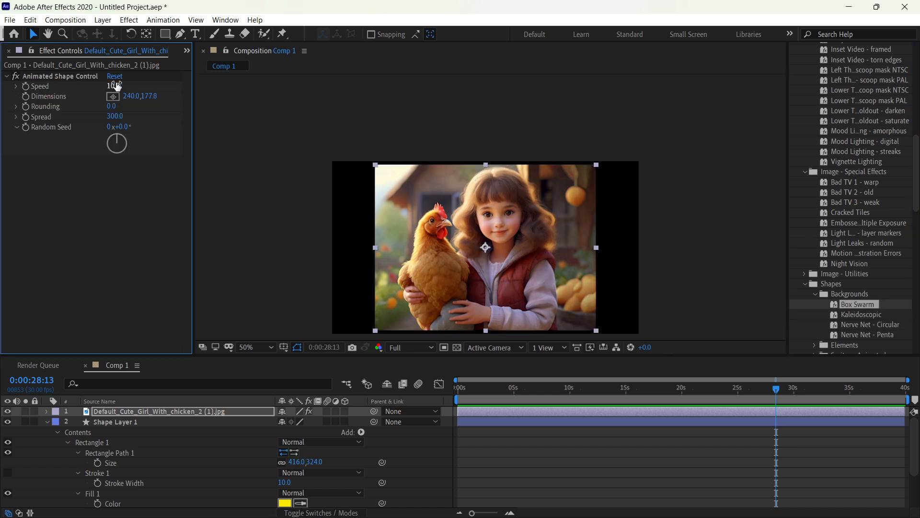
{"action": "left_click_drag", "start_coordinate": [114, 87], "coordinate": [268, 85]}
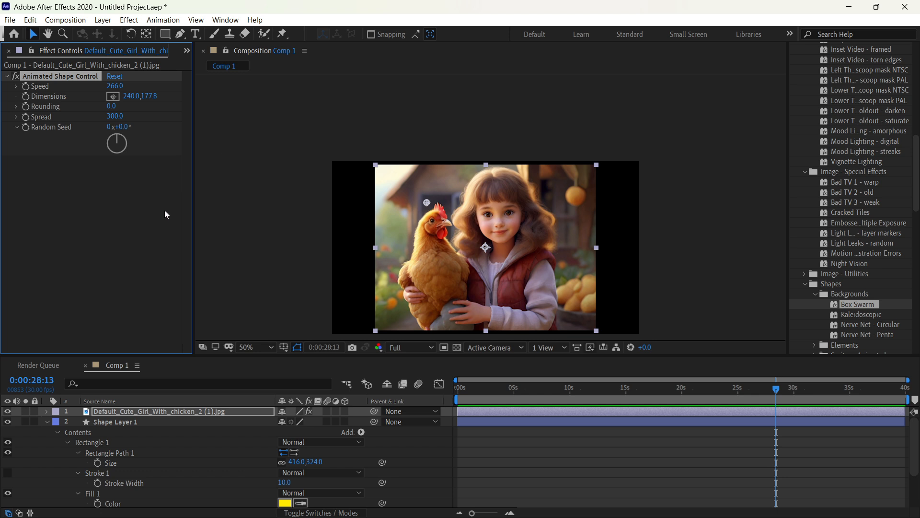
Step: Remove the Animated Shape Control effect and delete the girl image layer from the composition
{"action": "key", "text": "Delete"}
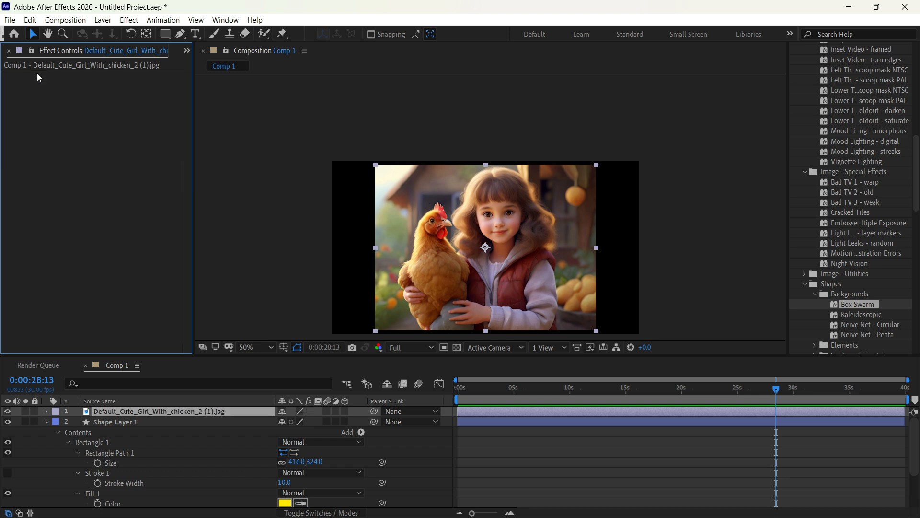
{"action": "left_click", "coordinate": [436, 207]}
{"action": "key", "text": "Delete"}
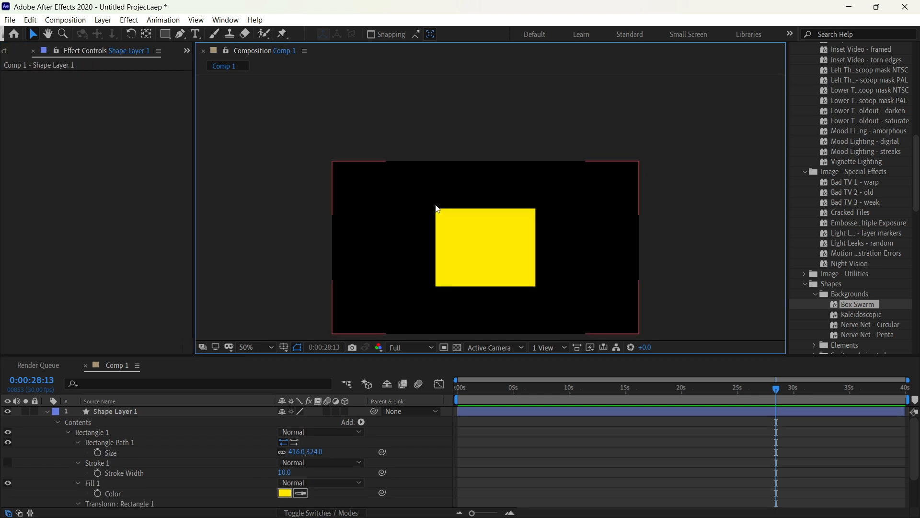
Step: Try the Box Swarm preset on the yellow rectangle shape layer, preview its playback, and undo it
{"action": "left_click", "coordinate": [526, 257]}
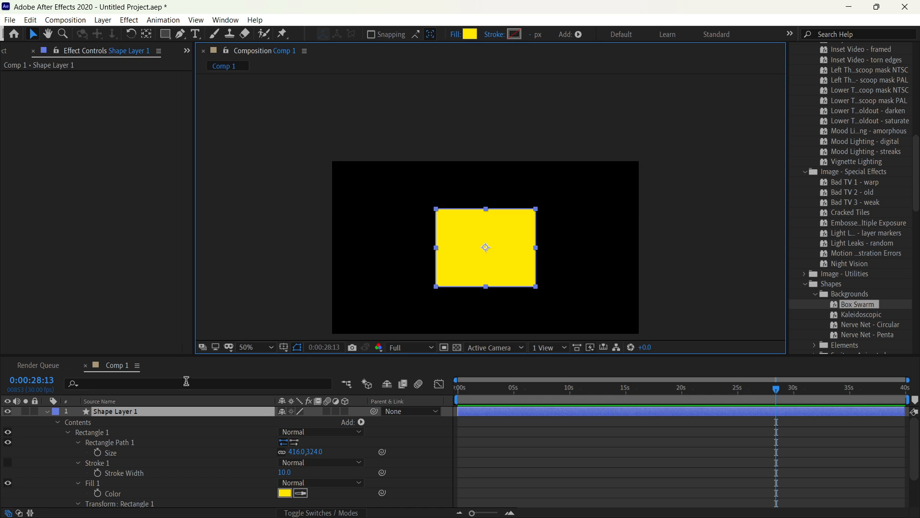
{"action": "left_click_drag", "start_coordinate": [866, 306], "coordinate": [494, 272]}
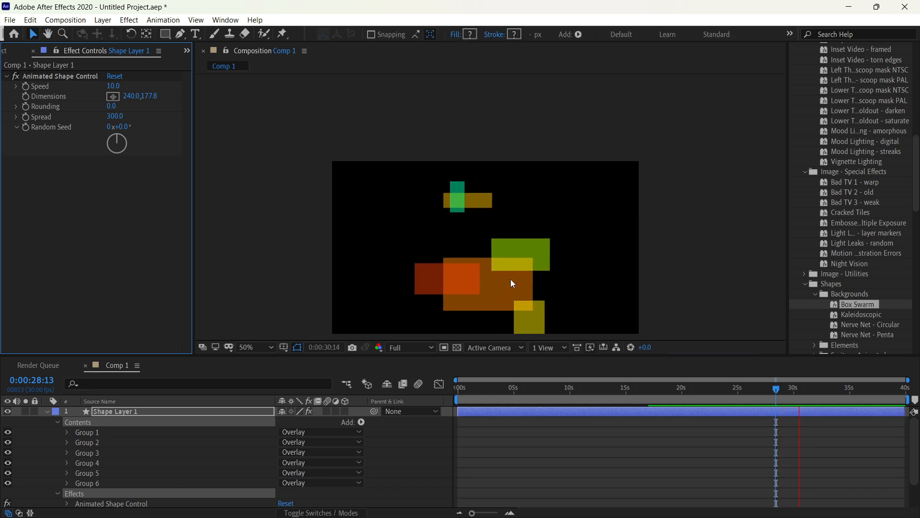
{"action": "key", "text": "space"}
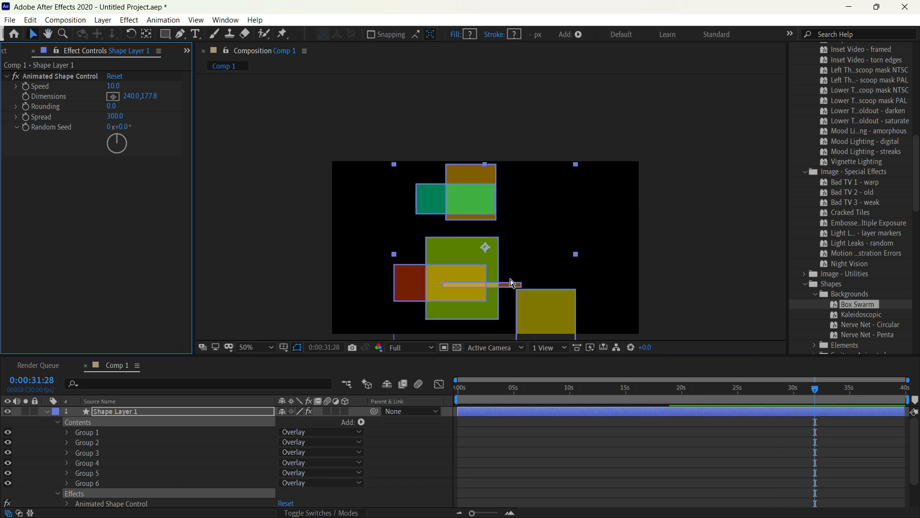
{"action": "key", "text": "ctrl+z"}
Step: Apply the Nerve Net - Penta preset to the rectangle shape layer and preview its animation
{"action": "mouse_move", "coordinate": [875, 334]}
{"action": "left_mouse_down"}
{"action": "mouse_move", "coordinate": [668, 297]}
{"action": "mouse_move", "coordinate": [507, 242]}
{"action": "left_mouse_up"}
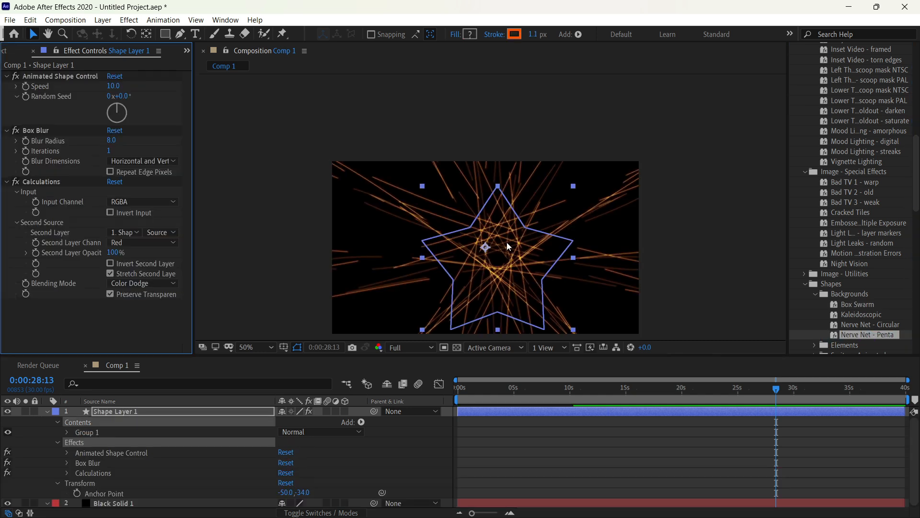
{"action": "key", "text": "space"}
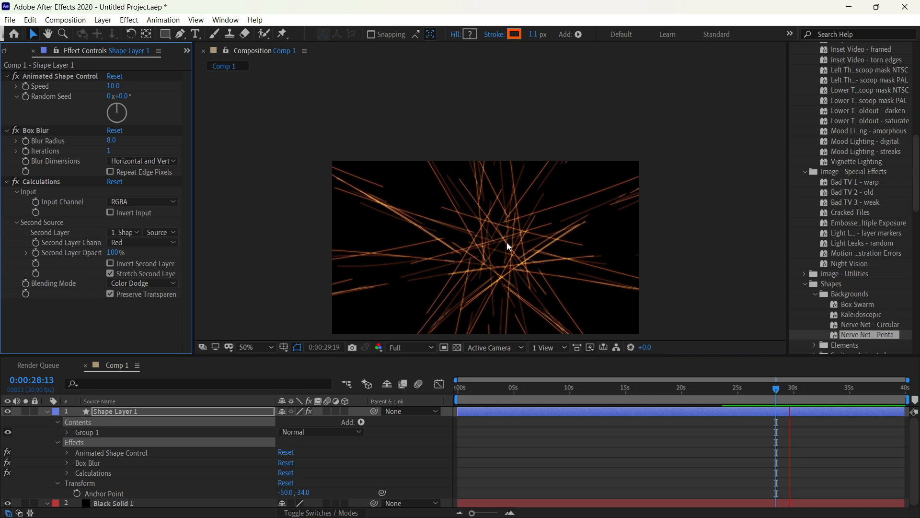
{"action": "key", "text": "space"}
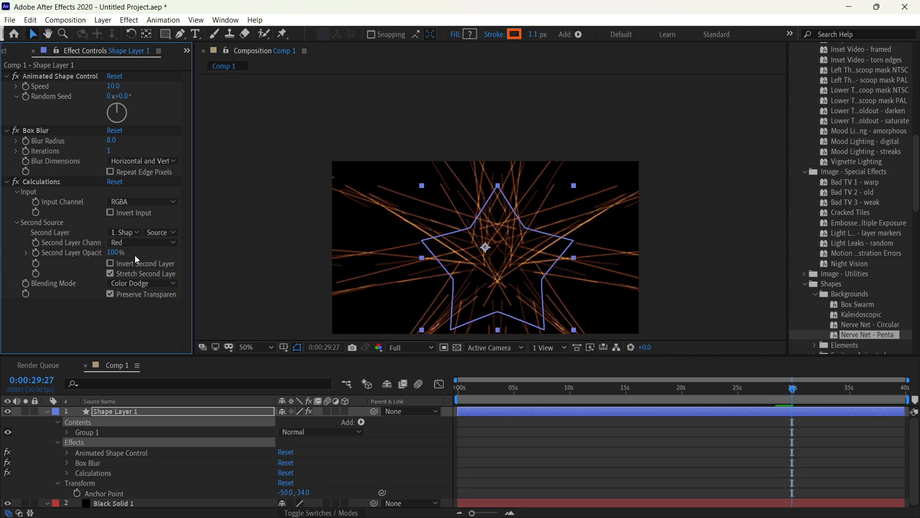
Step: Set the Animated Shape Control Speed to 70 on the shape layer and preview the faster animation
{"action": "left_click_drag", "start_coordinate": [107, 86], "coordinate": [150, 81]}
{"action": "key", "text": "space"}
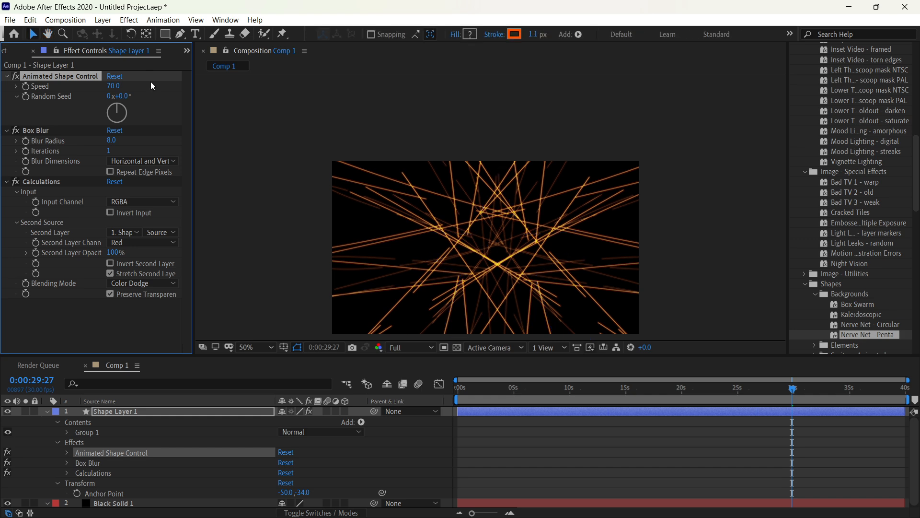
{"action": "key", "text": "space"}
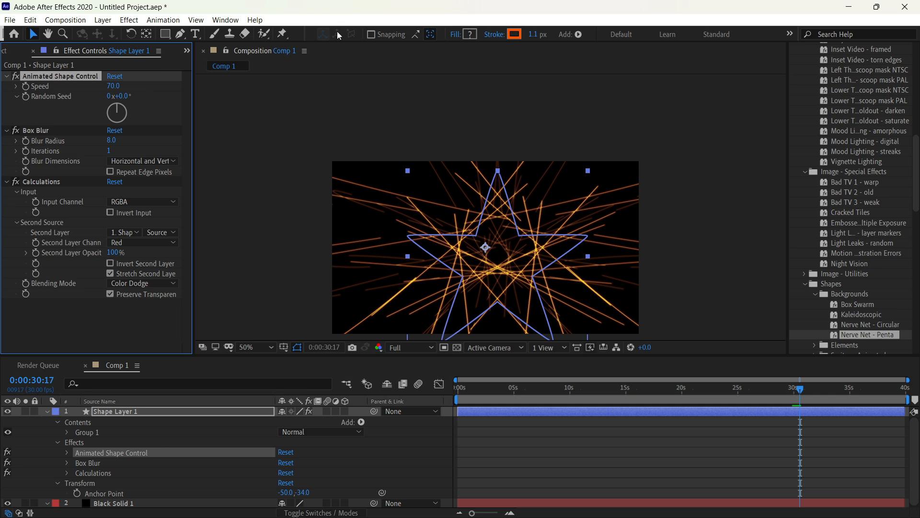
Step: Collapse the Image - Creative, Image - Special Effects and Shapes presets, and expand Transitions - Wipes to pick Band Wipe - build PAL
{"action": "scroll", "coordinate": [838, 199], "scroll_direction": "up", "scroll_amount": 10}
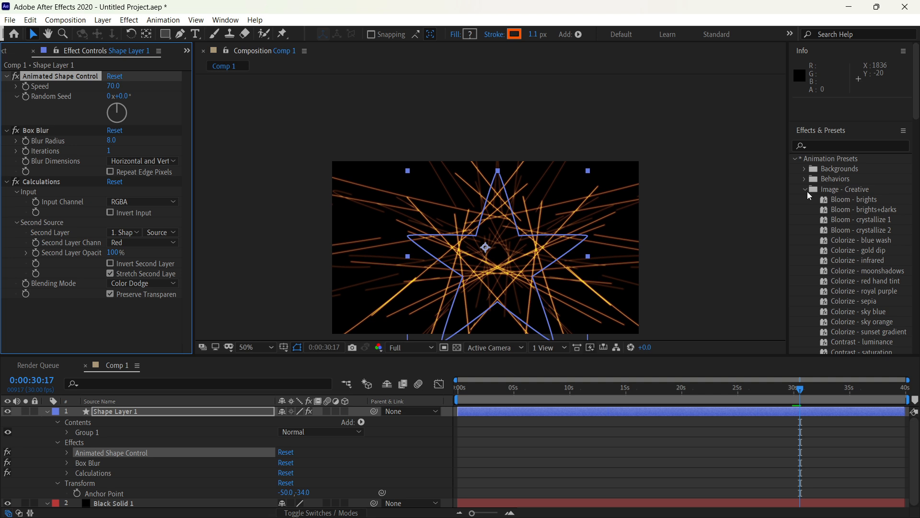
{"action": "left_click", "coordinate": [805, 188]}
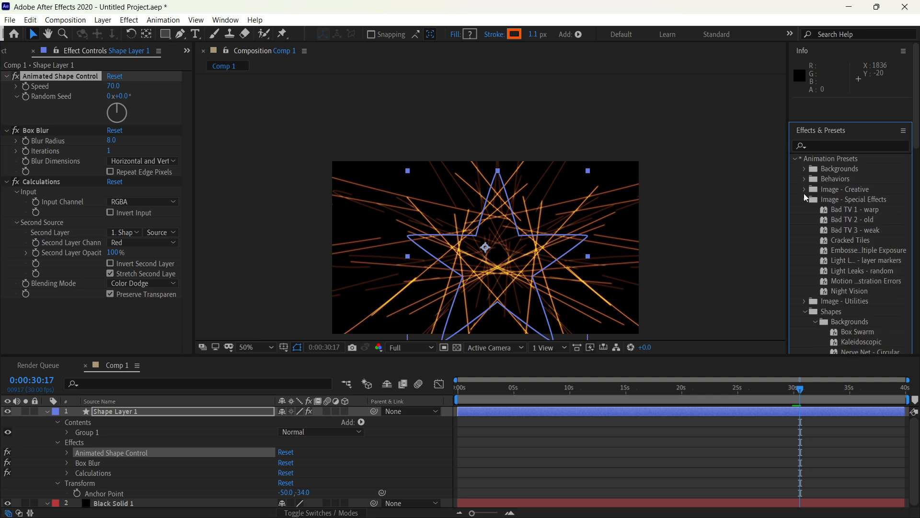
{"action": "left_click", "coordinate": [805, 198]}
{"action": "left_click", "coordinate": [806, 221]}
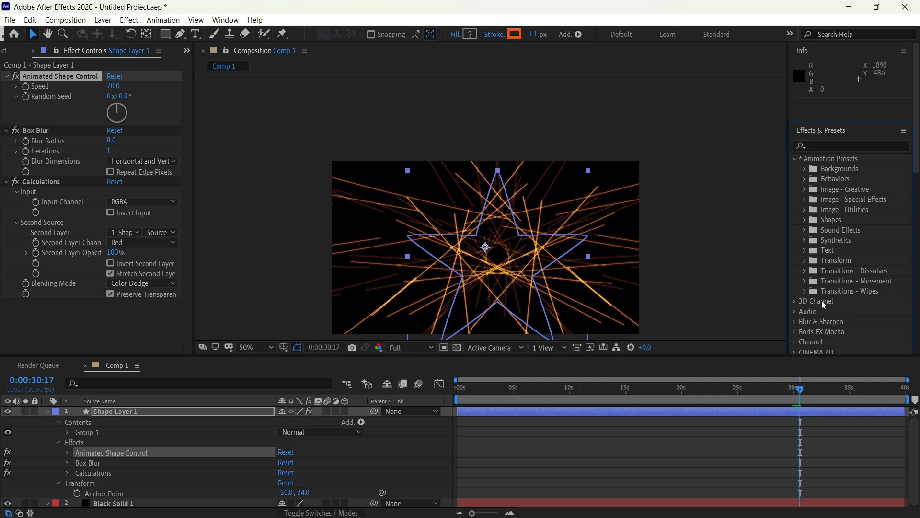
{"action": "left_click", "coordinate": [804, 291]}
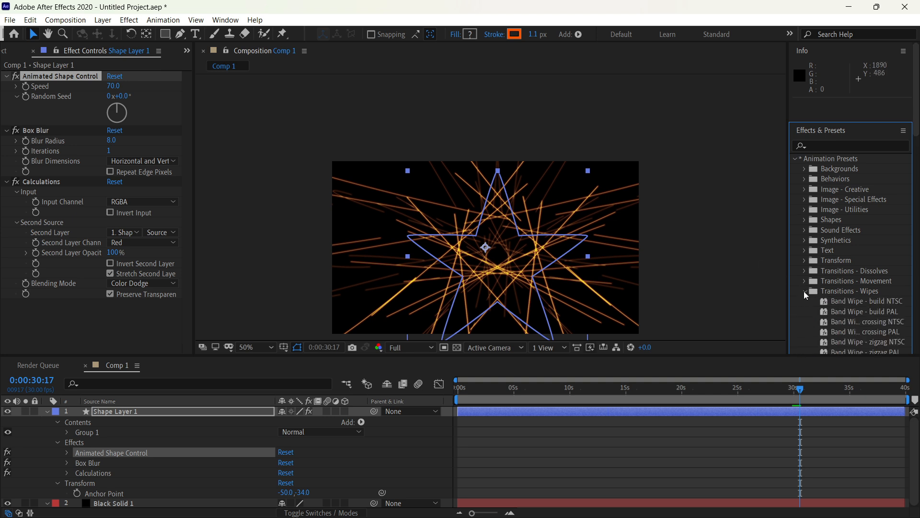
{"action": "left_click", "coordinate": [849, 312]}
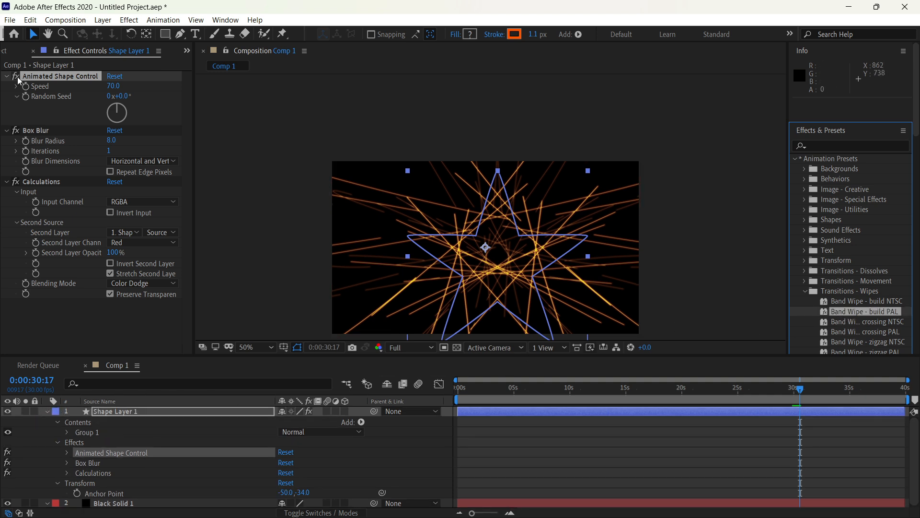
Step: Add the girl image from the project files back to the composition as the layer above the shape layer
{"action": "left_click", "coordinate": [10, 52]}
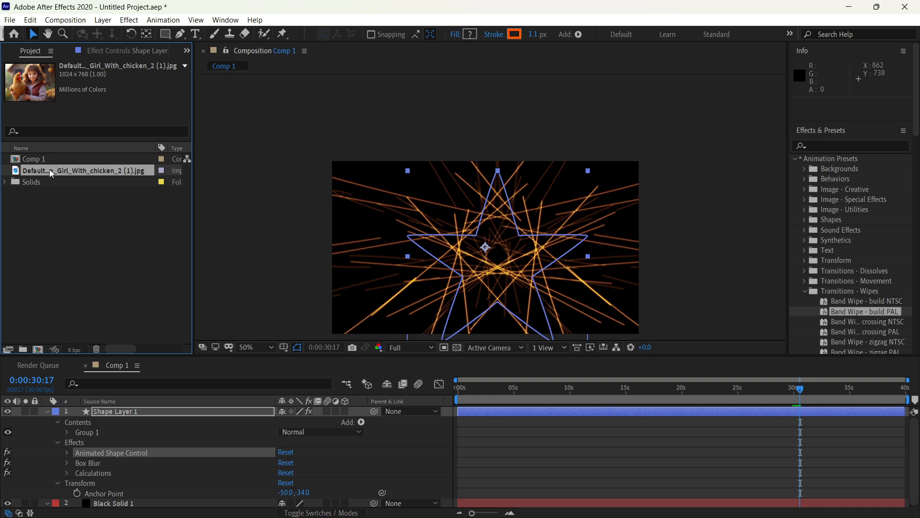
{"action": "left_click_drag", "start_coordinate": [52, 174], "coordinate": [103, 407]}
{"action": "left_click_drag", "start_coordinate": [76, 173], "coordinate": [75, 413]}
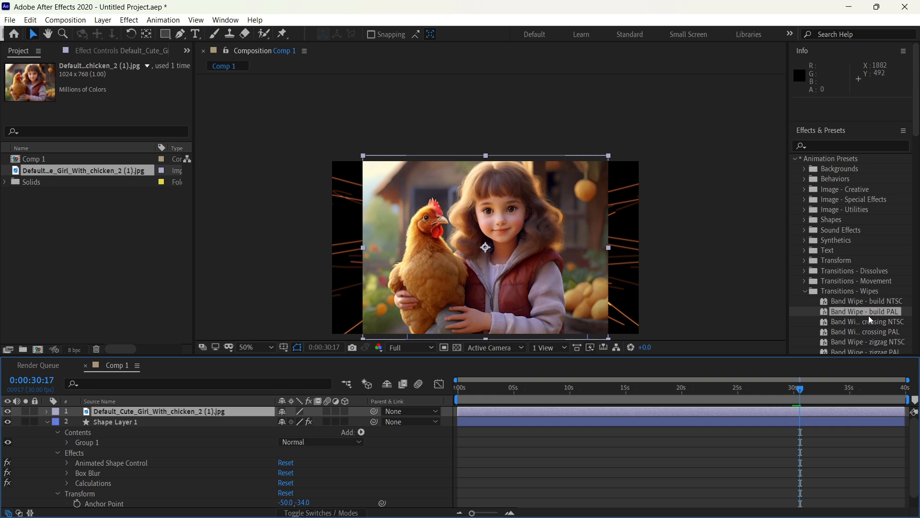
Step: Apply the Band Wipe - build PAL preset to the girl image layer and preview the transition
{"action": "left_click_drag", "start_coordinate": [869, 317], "coordinate": [537, 250]}
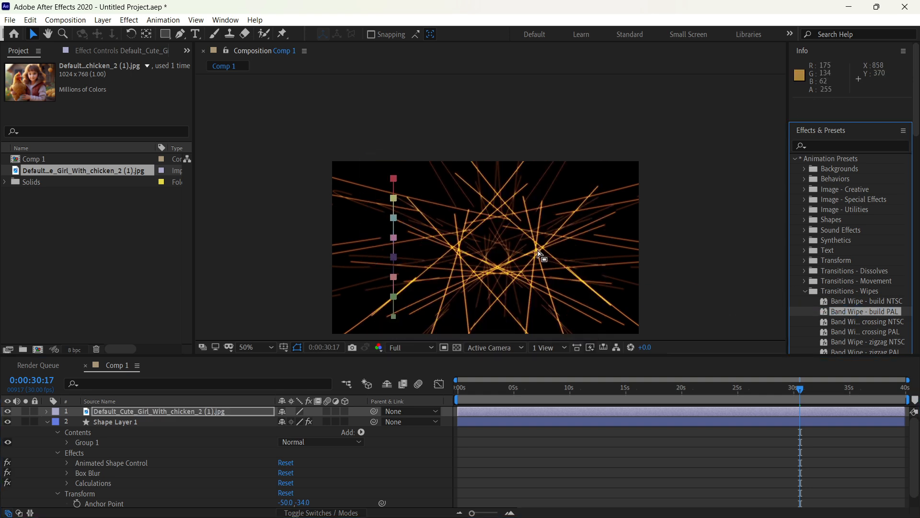
{"action": "key", "text": "space"}
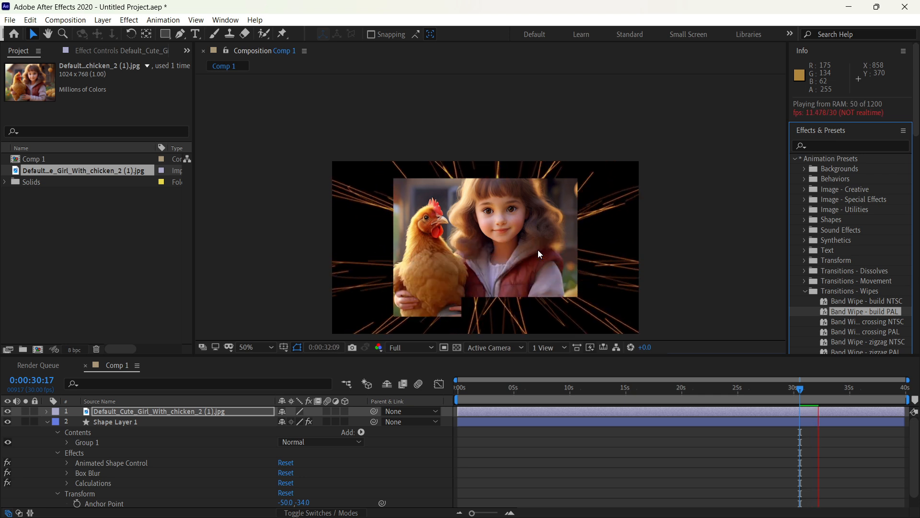
{"action": "key", "text": "space"}
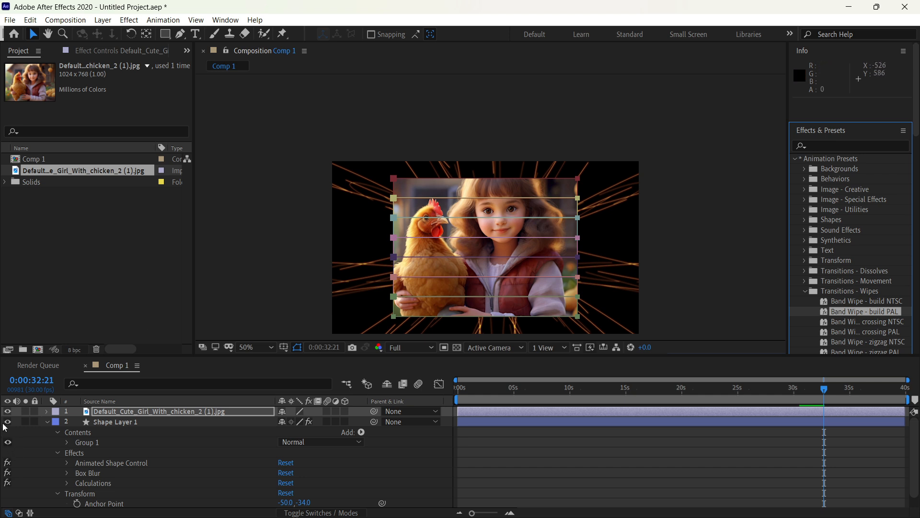
Step: Set the shape layer's Random Seed to 54°, Box Blur Radius to 1 and Iterations to 3, and collapse the Transitions - Wipes presets
{"action": "left_click", "coordinate": [124, 424]}
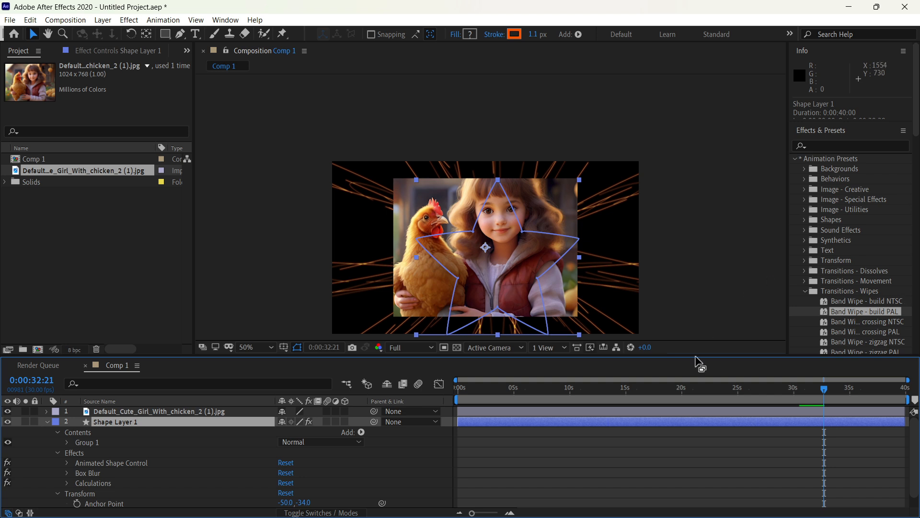
{"action": "left_click", "coordinate": [125, 51]}
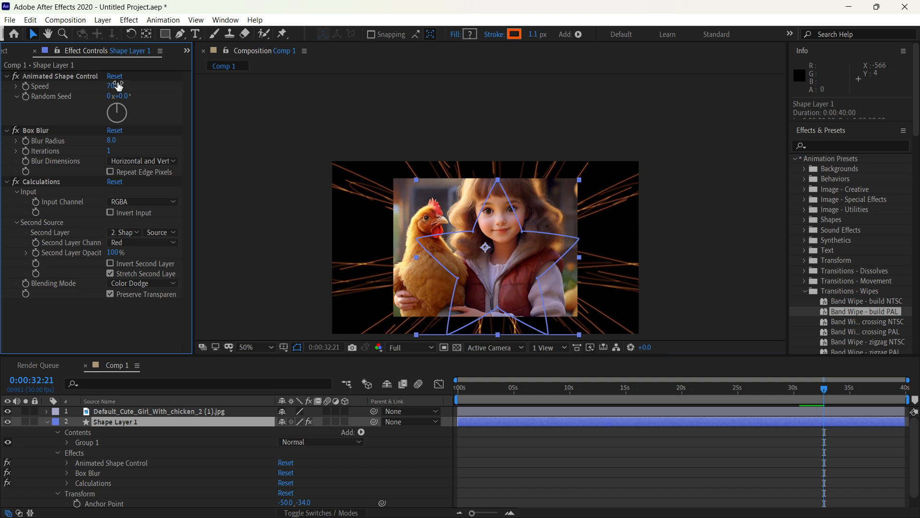
{"action": "left_click_drag", "start_coordinate": [125, 99], "coordinate": [157, 102]}
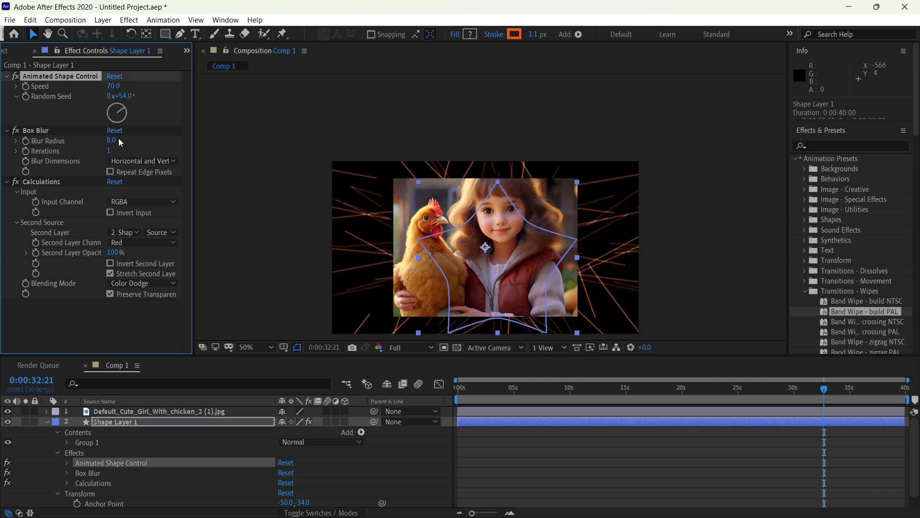
{"action": "mouse_move", "coordinate": [114, 140]}
{"action": "left_mouse_down"}
{"action": "mouse_move", "coordinate": [165, 142]}
{"action": "mouse_move", "coordinate": [113, 142]}
{"action": "mouse_move", "coordinate": [164, 155]}
{"action": "mouse_move", "coordinate": [125, 157]}
{"action": "left_mouse_up"}
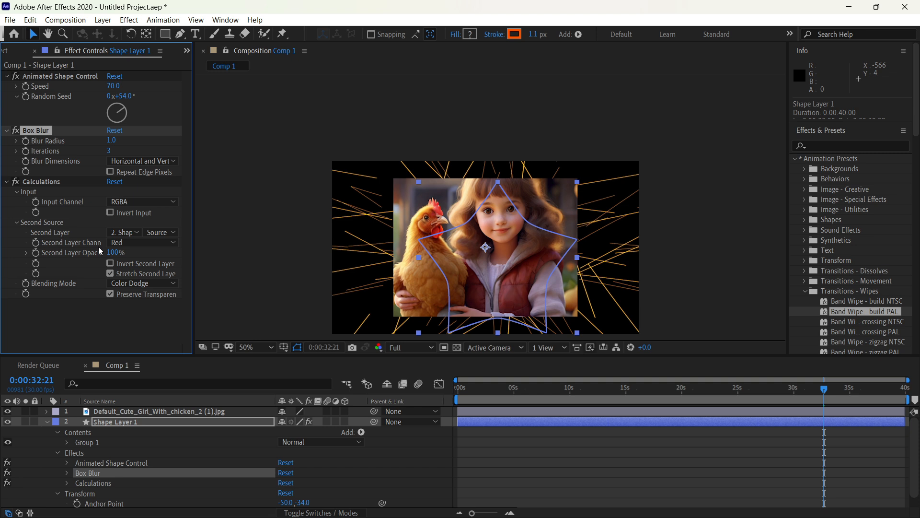
{"action": "left_click", "coordinate": [806, 290]}
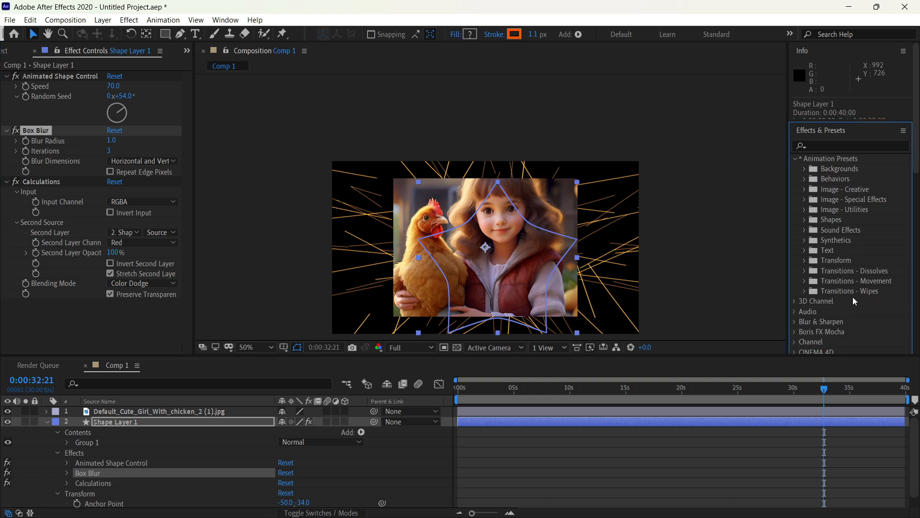